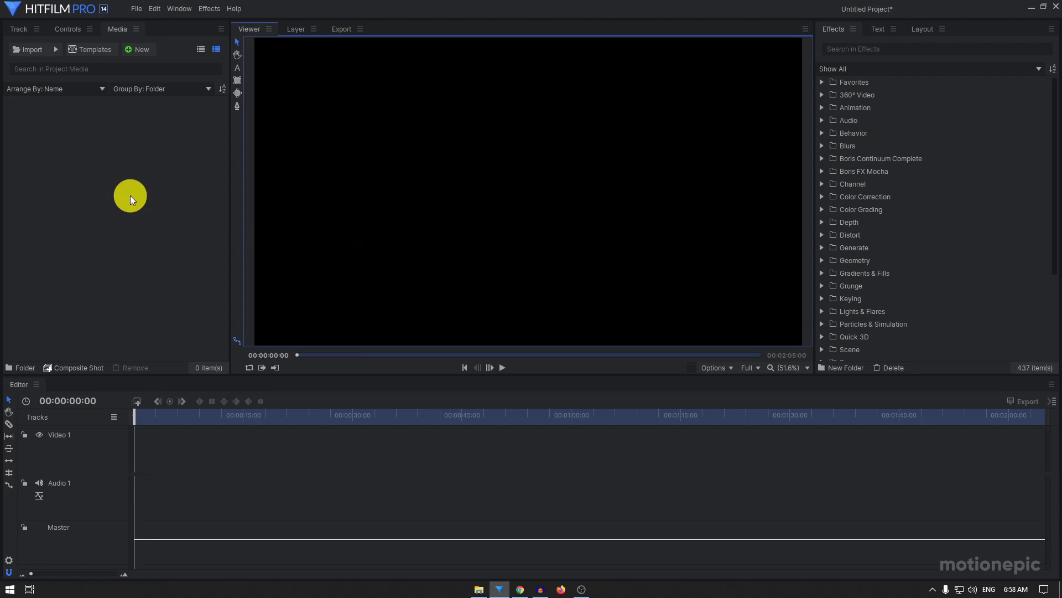
# Create a 1080p 60 fps composite shot with a duration of 00:00:05:00.
pyautogui.click(141, 47)
pyautogui.click(148, 59)
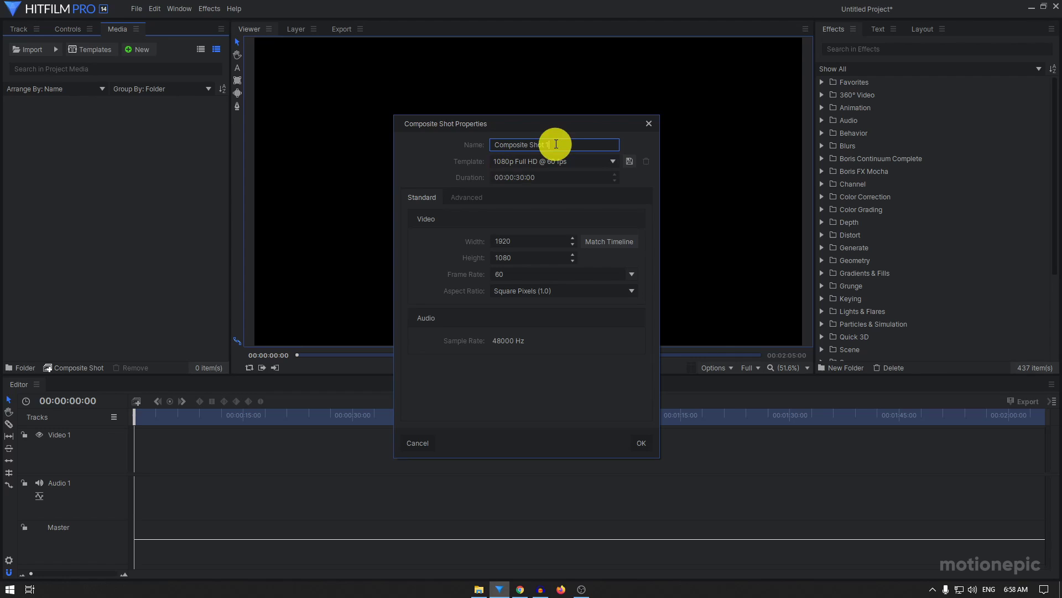
pyautogui.click(517, 178)
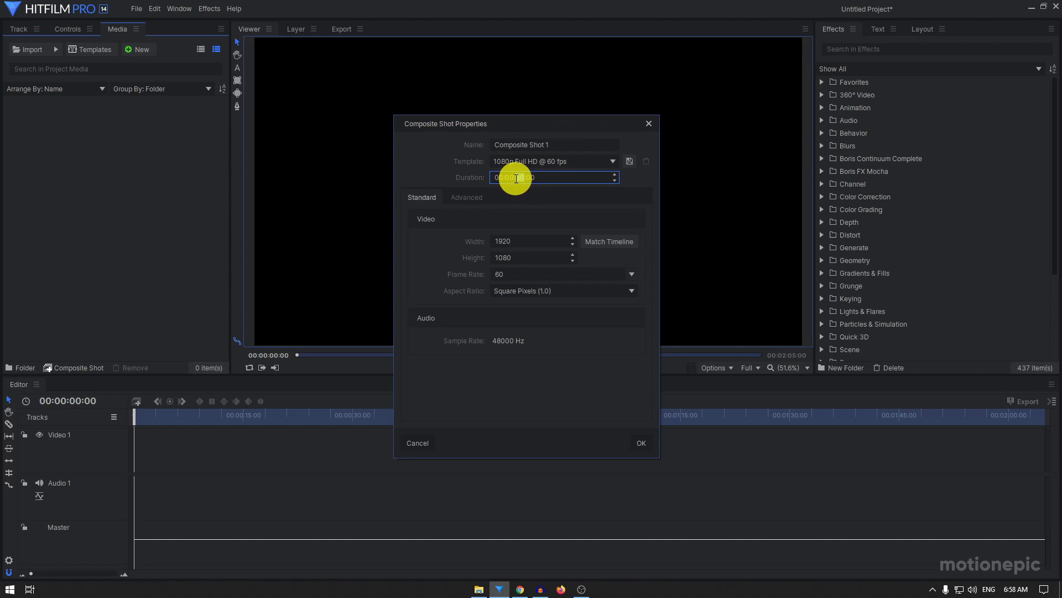
pyautogui.write('05')
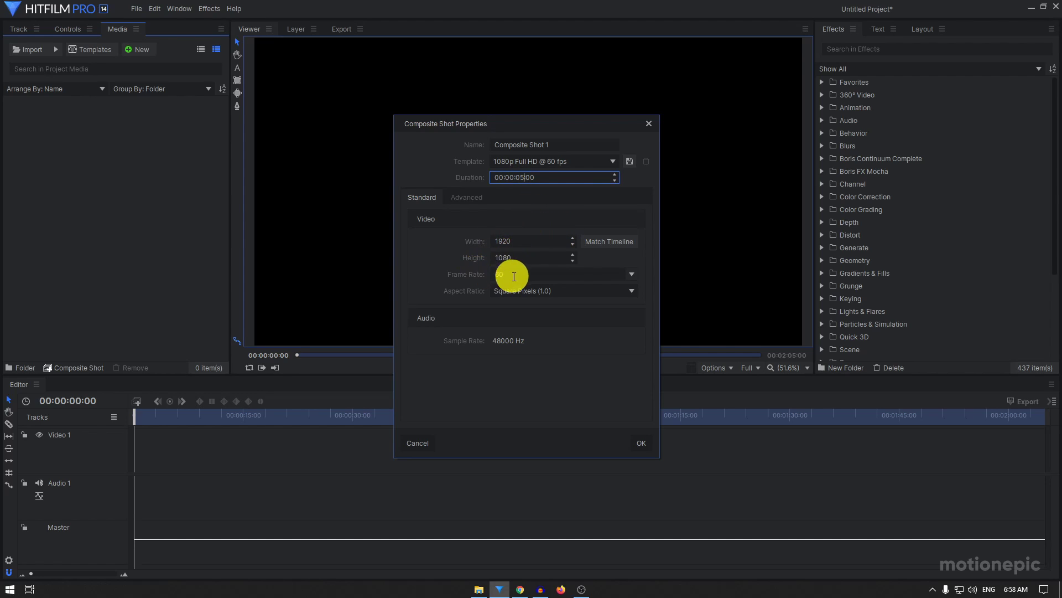
# Confirm the composite shot and start a new plane layer named 'shape'.
pyautogui.click(639, 441)
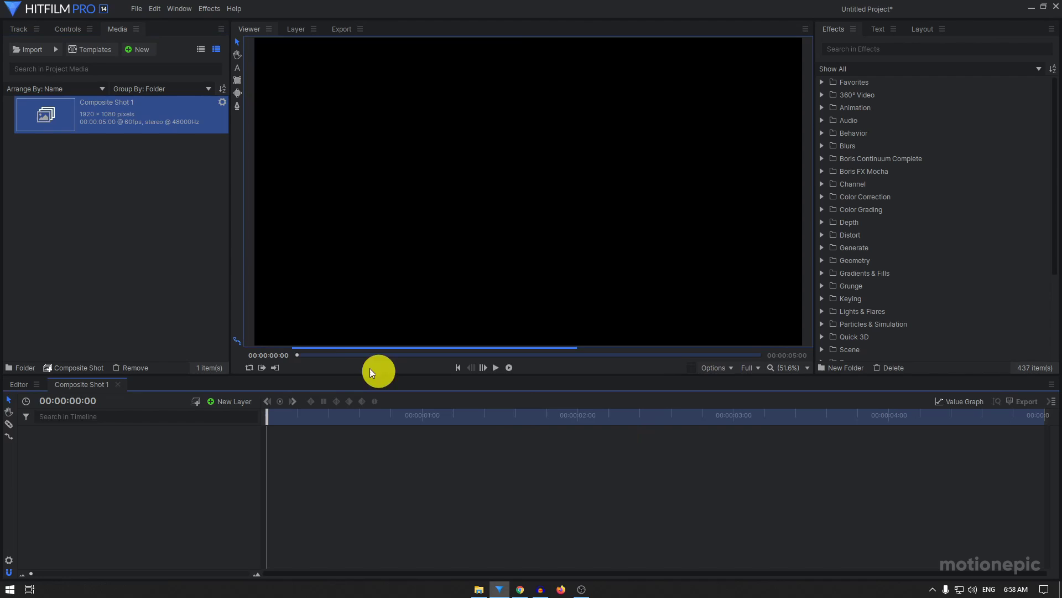
pyautogui.click(236, 401)
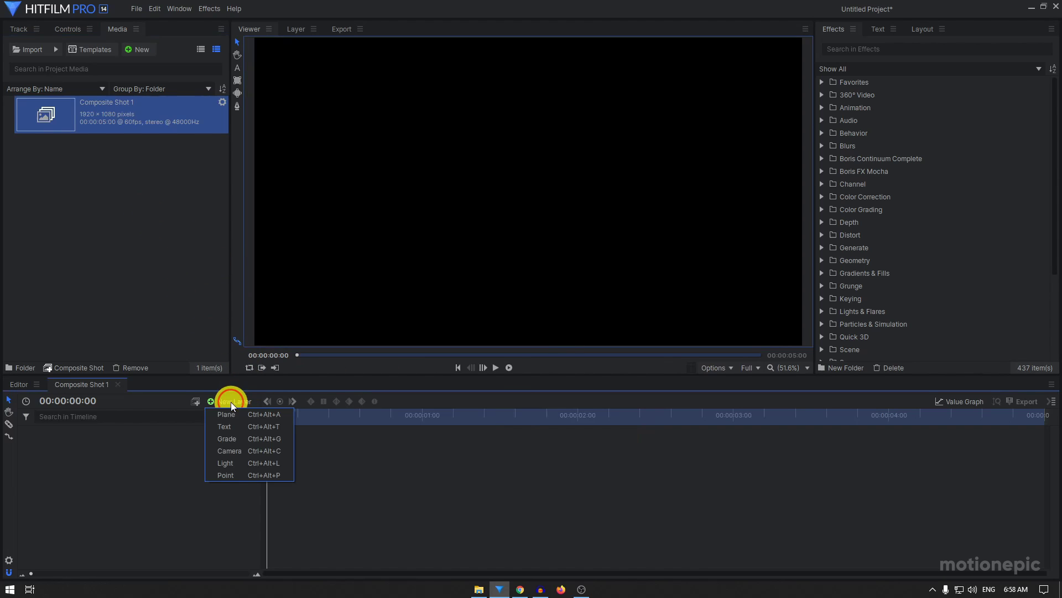
pyautogui.click(231, 413)
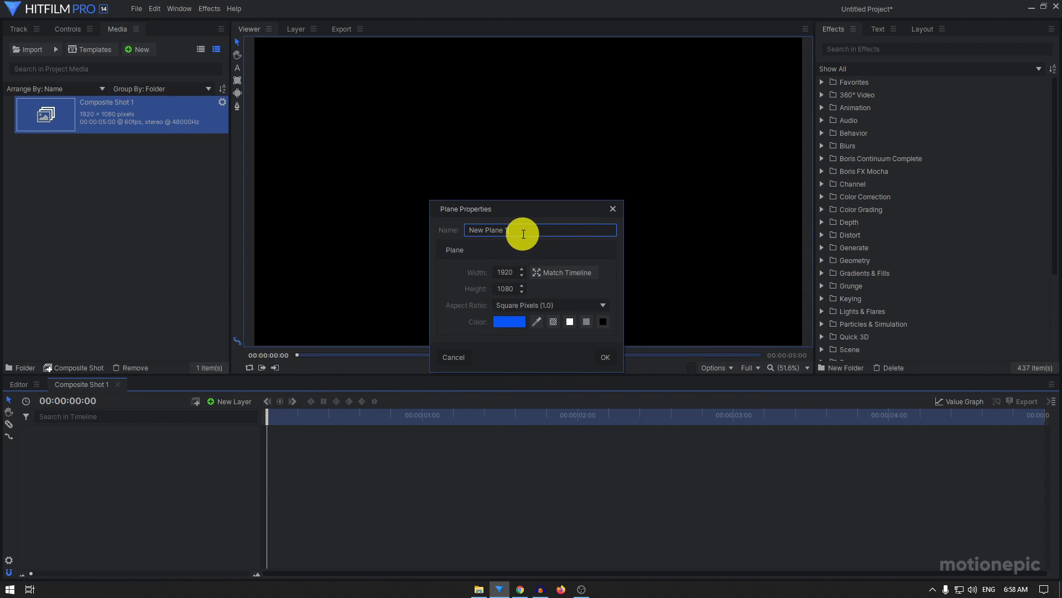
pyautogui.hotkey('ctrl', 'a')
pyautogui.write('shape')
# Colour the plane blue #0055ff, copy that hex value, and create the plane.
pyautogui.click(519, 322)
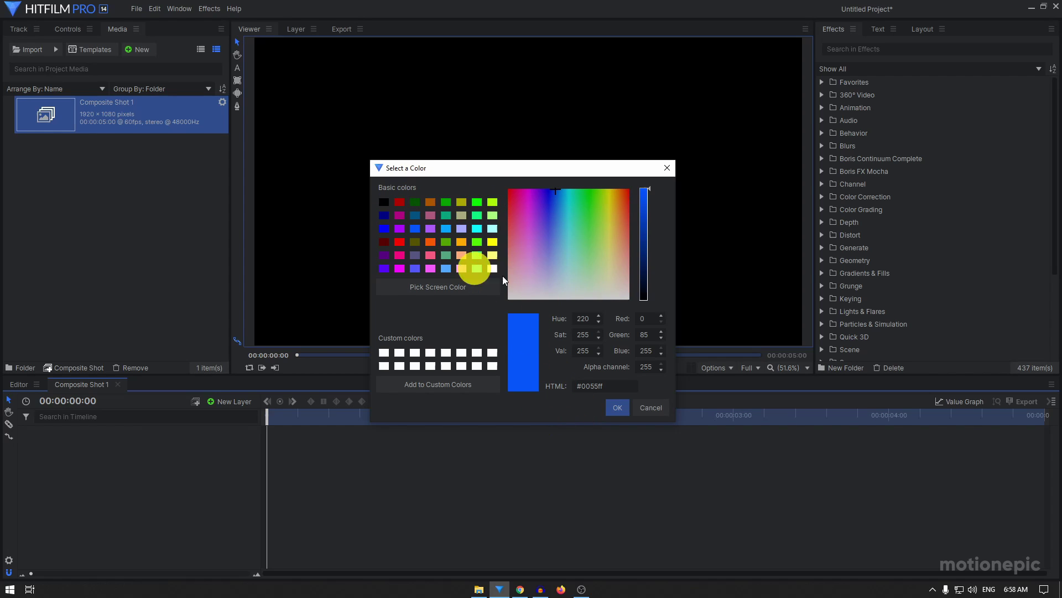
pyautogui.click(618, 408)
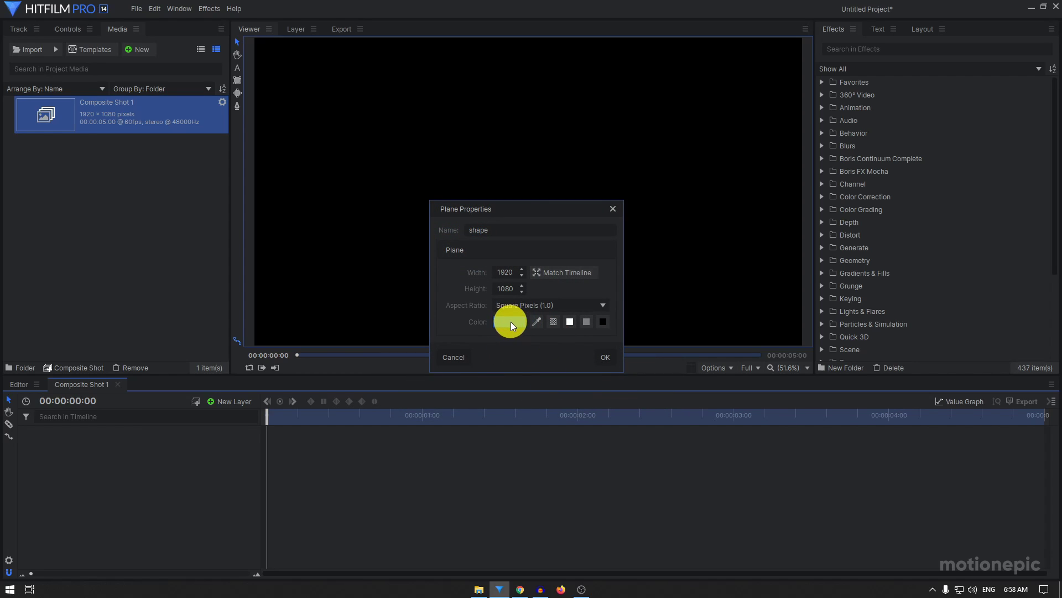
pyautogui.click(510, 321)
pyautogui.tripleClick(612, 385)
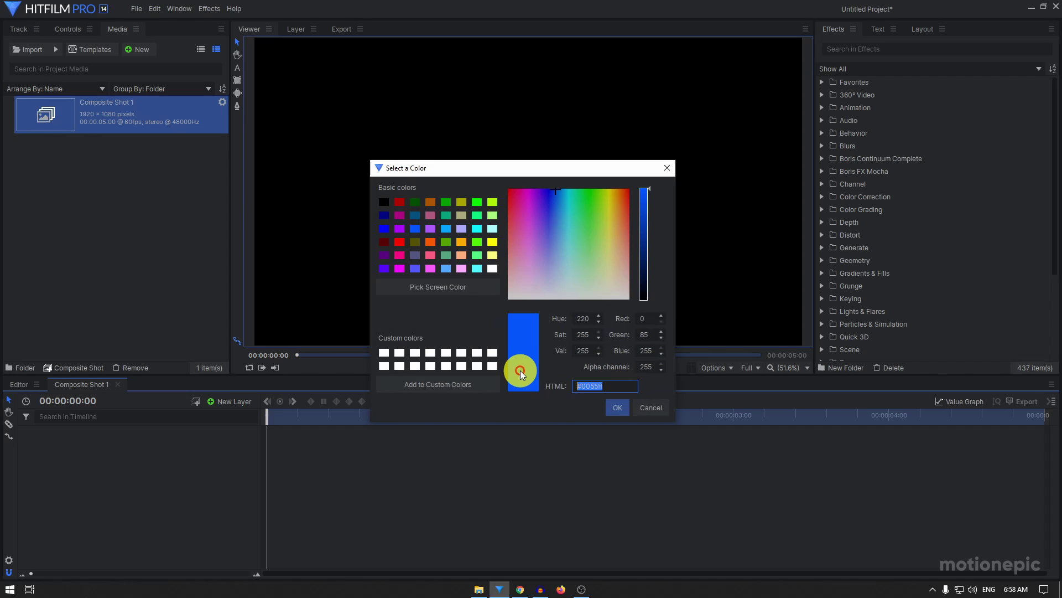
pyautogui.hotkey('ctrl', 'c')
pyautogui.click(619, 407)
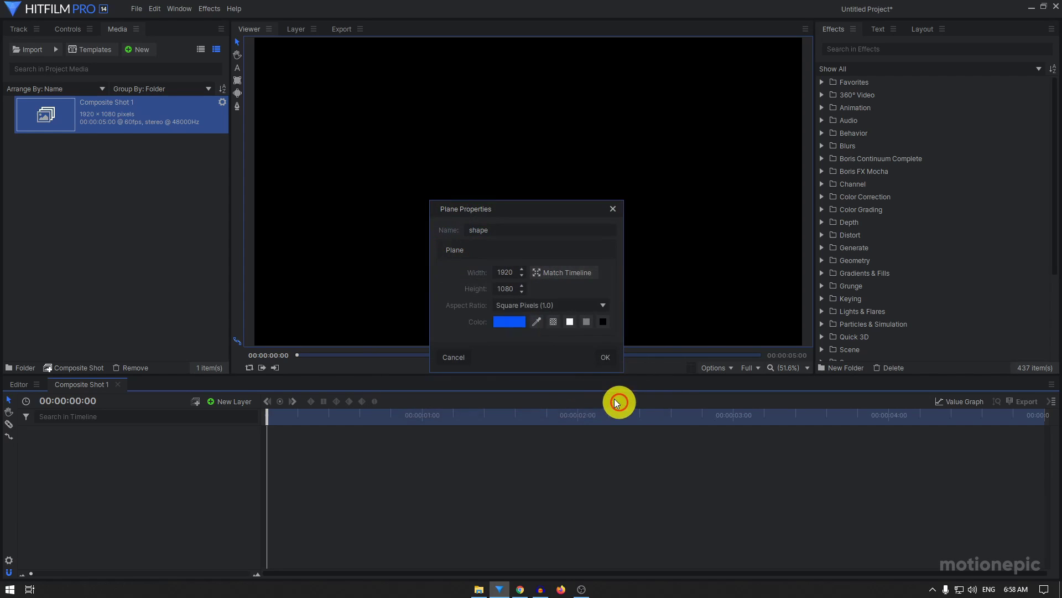
pyautogui.click(603, 357)
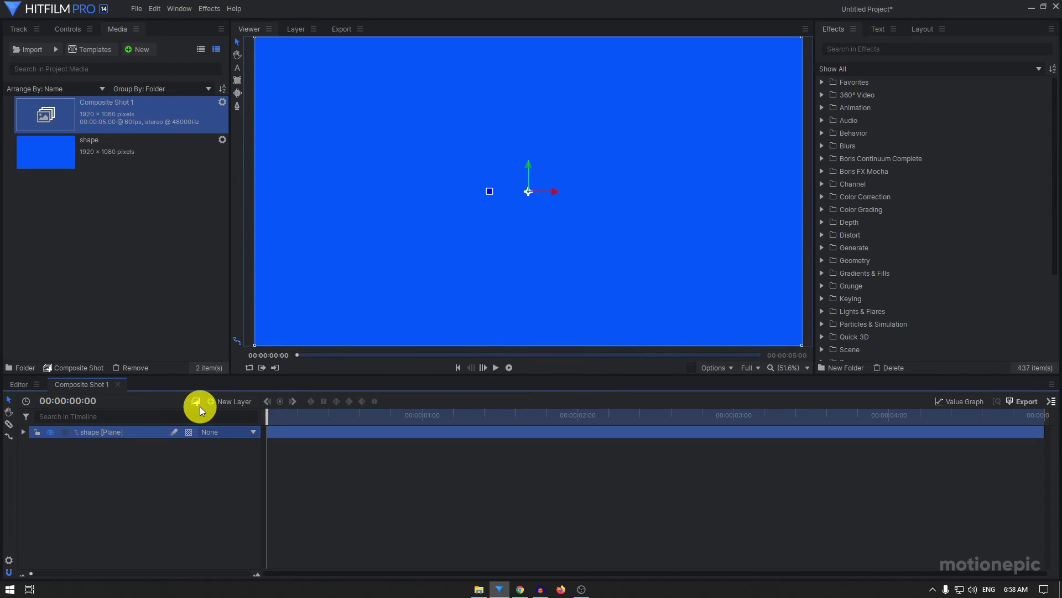
# Set the shape plane's Transform rotation to 45°.
pyautogui.click(22, 433)
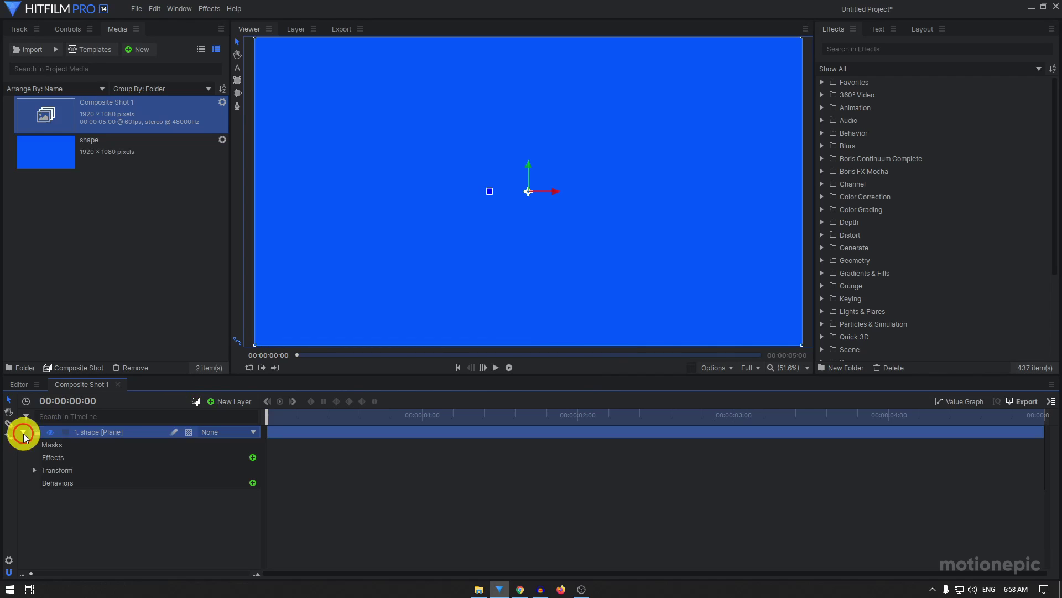
pyautogui.click(34, 471)
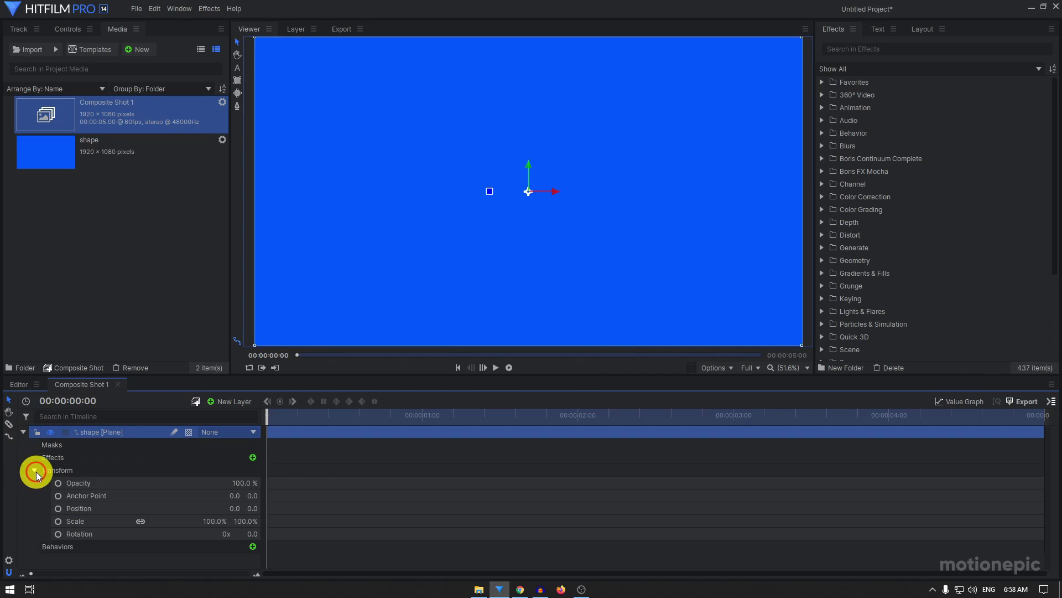
pyautogui.click(251, 535)
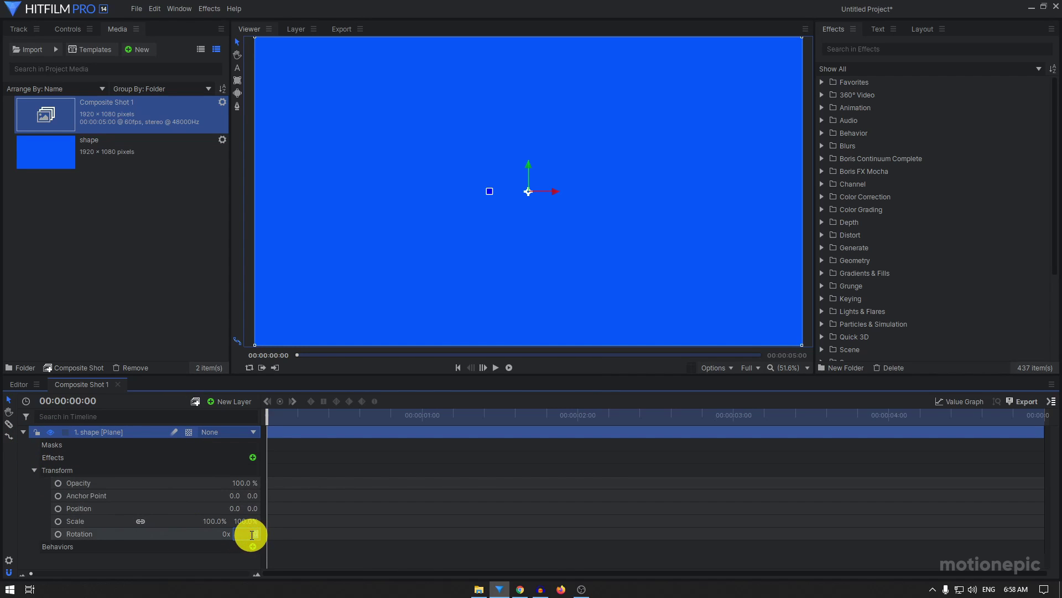
pyautogui.write('45')
pyautogui.press('Return')
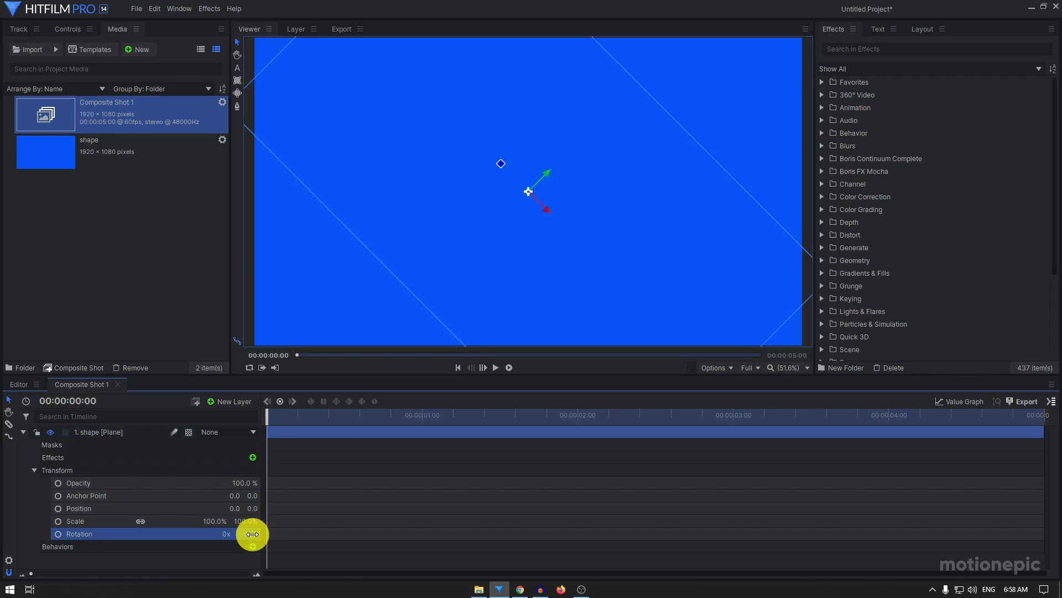
pyautogui.click(25, 433)
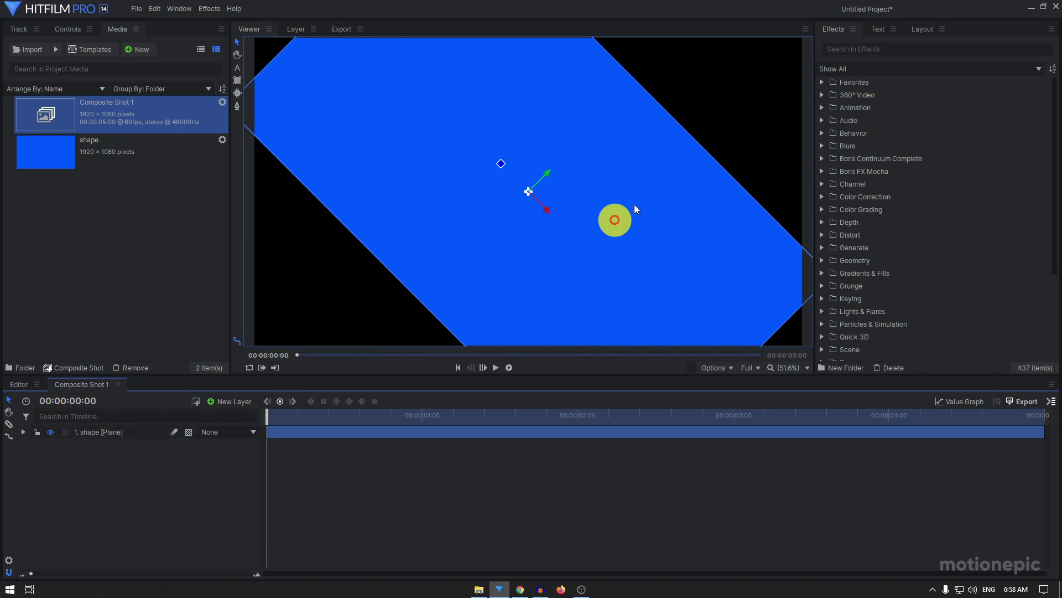
# Enlarge the rotated plane to cover the frame corners, with a checkerboard viewer background.
pyautogui.keyDown('ctrl'); pyautogui.scroll(-3, 673, 189); pyautogui.keyUp('ctrl')
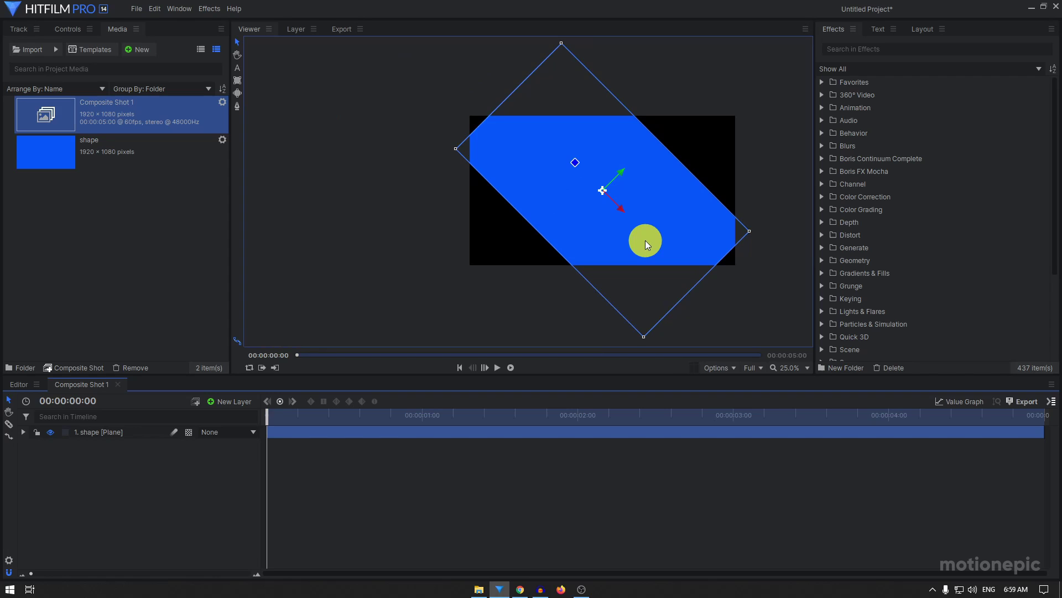
pyautogui.moveTo(741, 257); pyautogui.dragTo(682, 265)
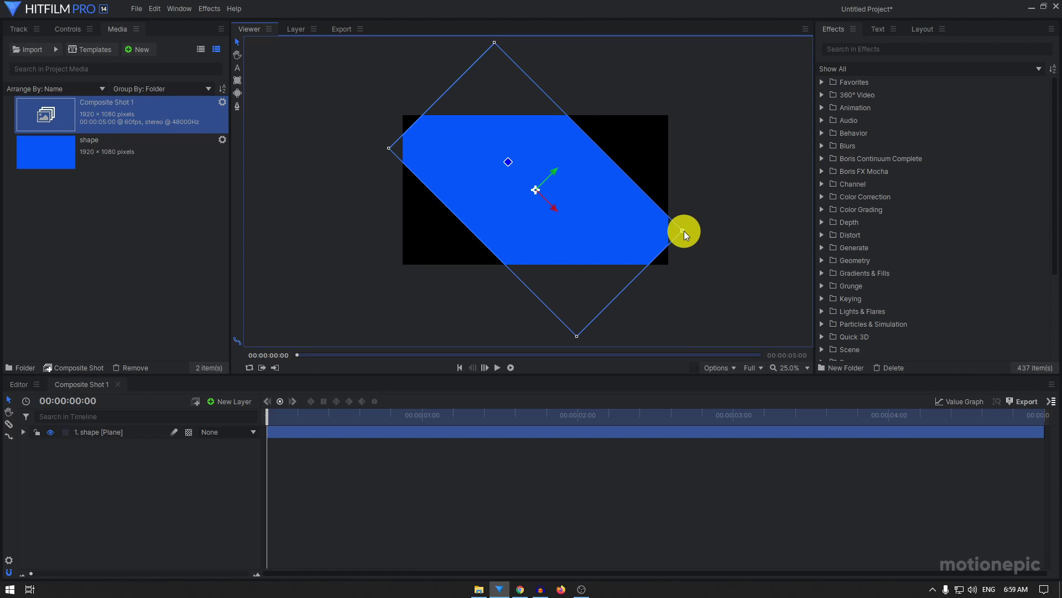
pyautogui.moveTo(683, 231); pyautogui.dragTo(742, 206)
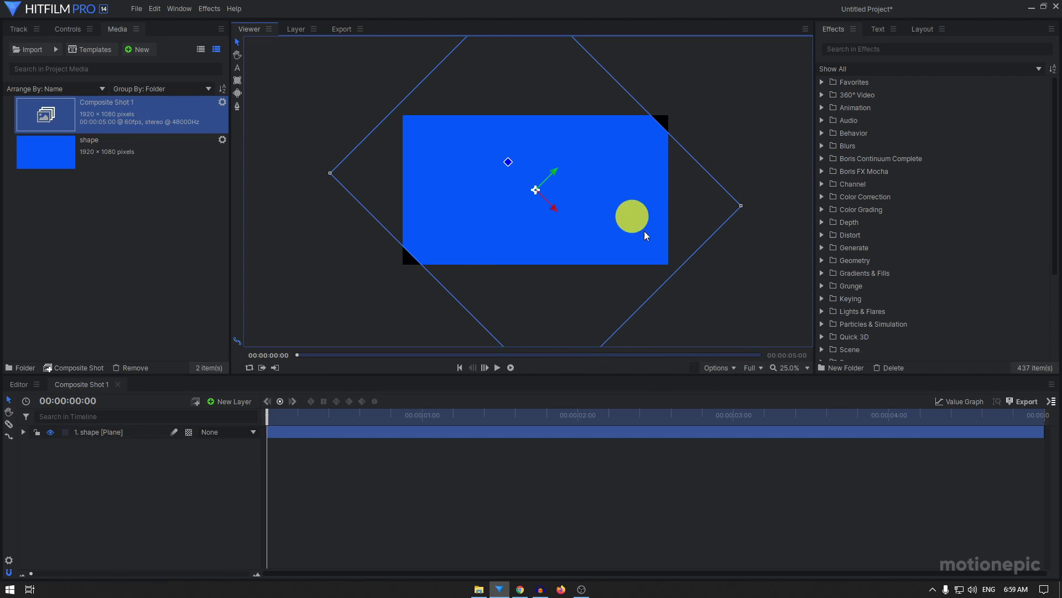
pyautogui.click(718, 368)
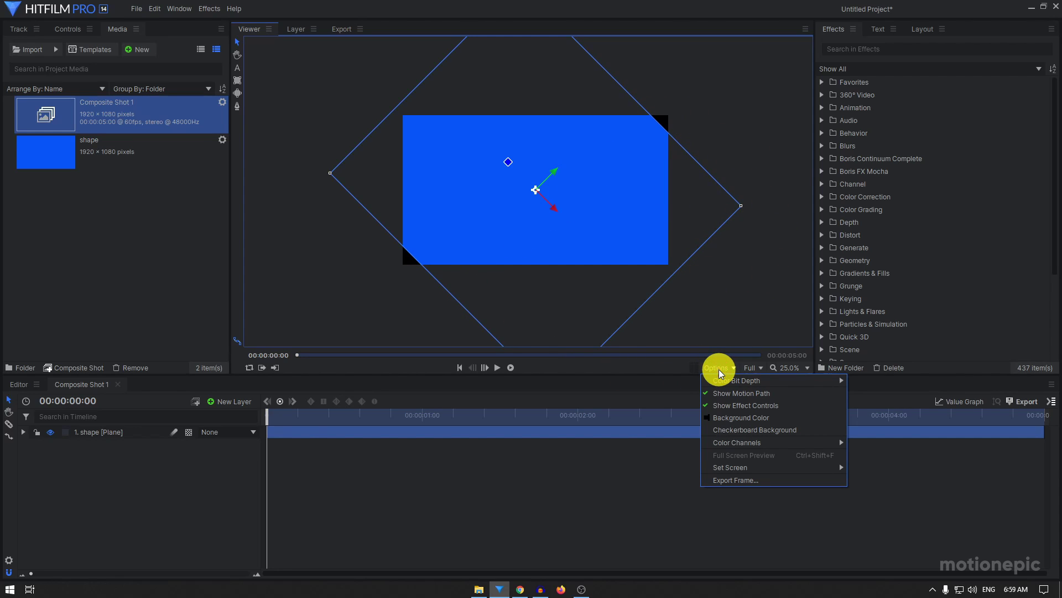
pyautogui.click(726, 430)
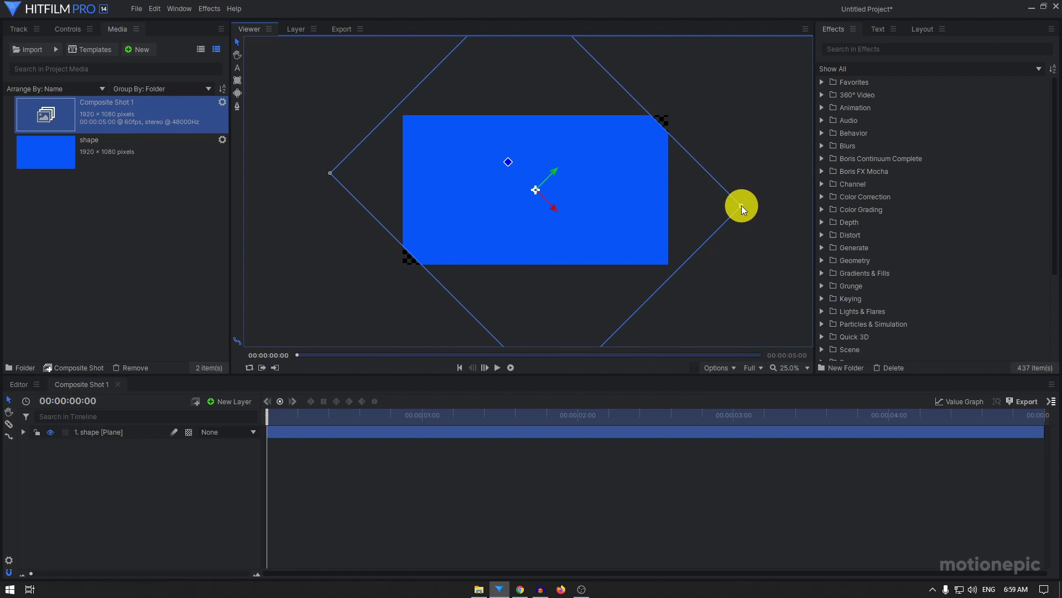
pyautogui.moveTo(742, 205); pyautogui.dragTo(756, 195)
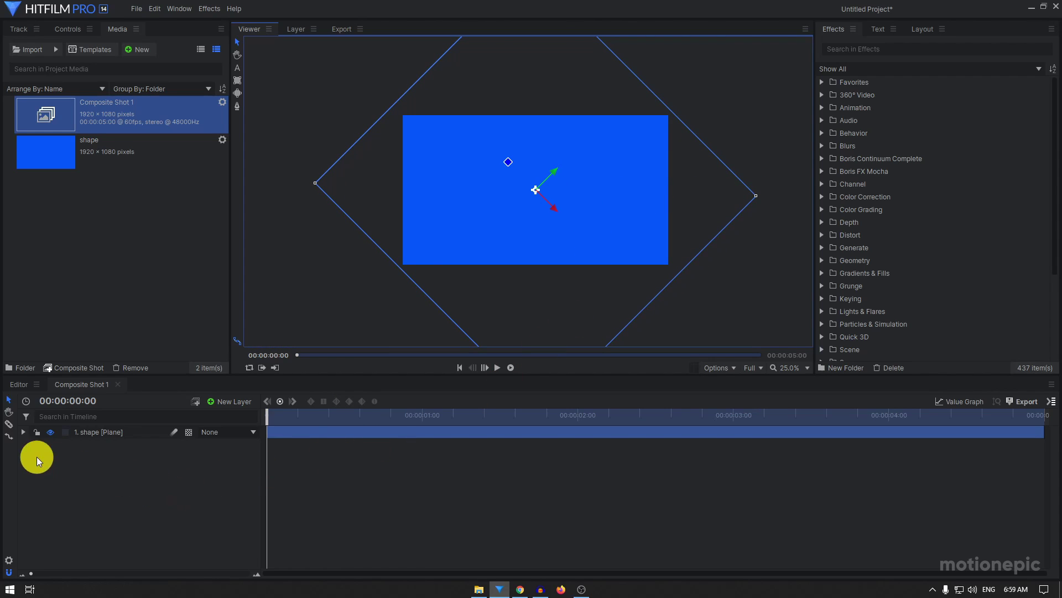
# Duplicate the shape layer twice, creating shape[2] and shape[3].
pyautogui.click(85, 433)
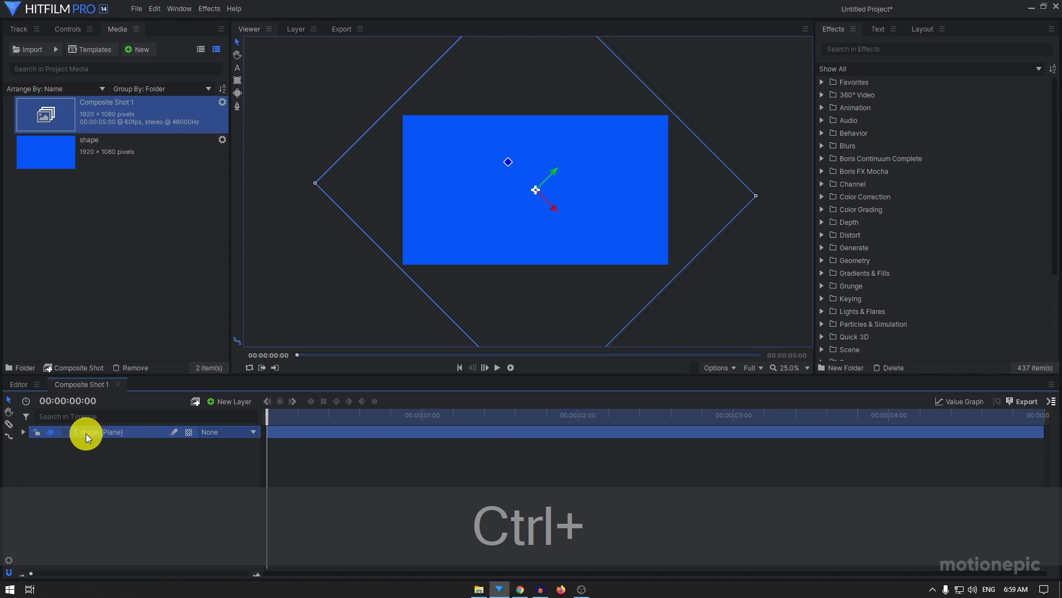
pyautogui.hotkey('ctrl', 'd')
pyautogui.hotkey('ctrl', 'd')
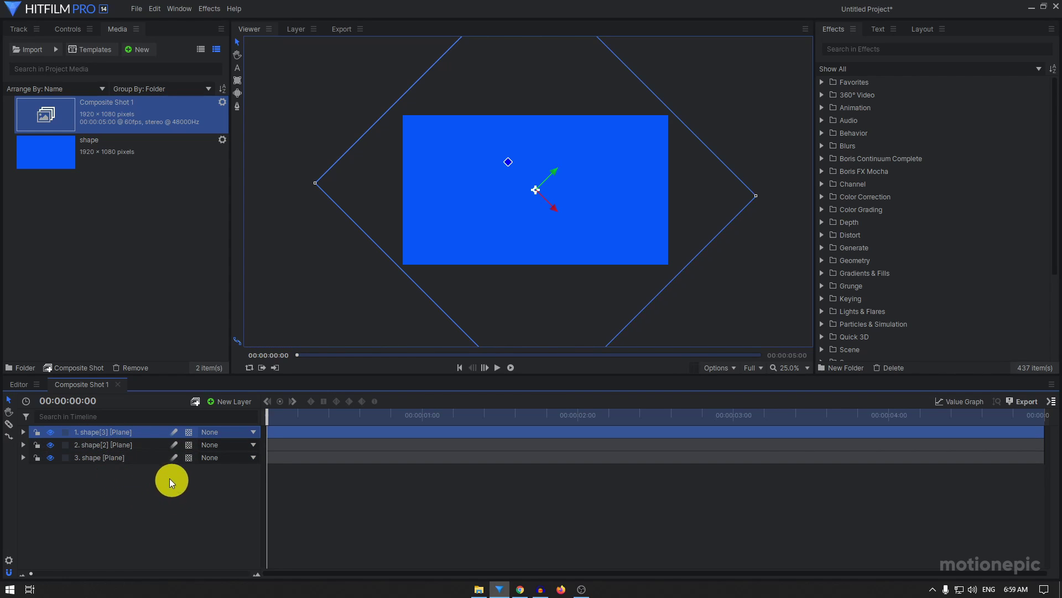
pyautogui.click(169, 479)
pyautogui.click(109, 446)
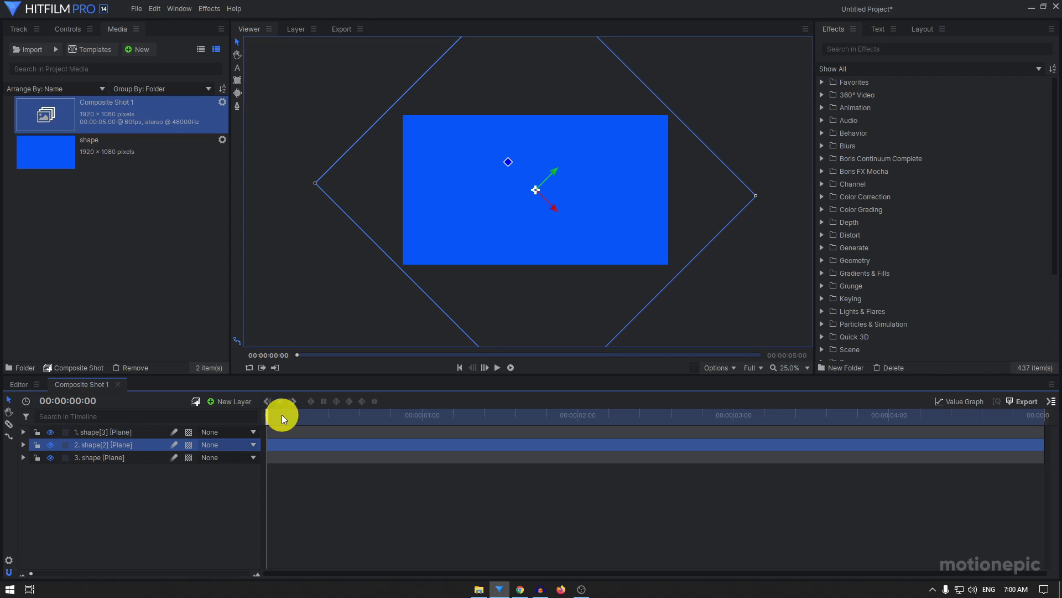
# Add a Fill Color effect to shape[2], pasting #0055ff and darkening it to 0 52 158.
pyautogui.click(842, 50)
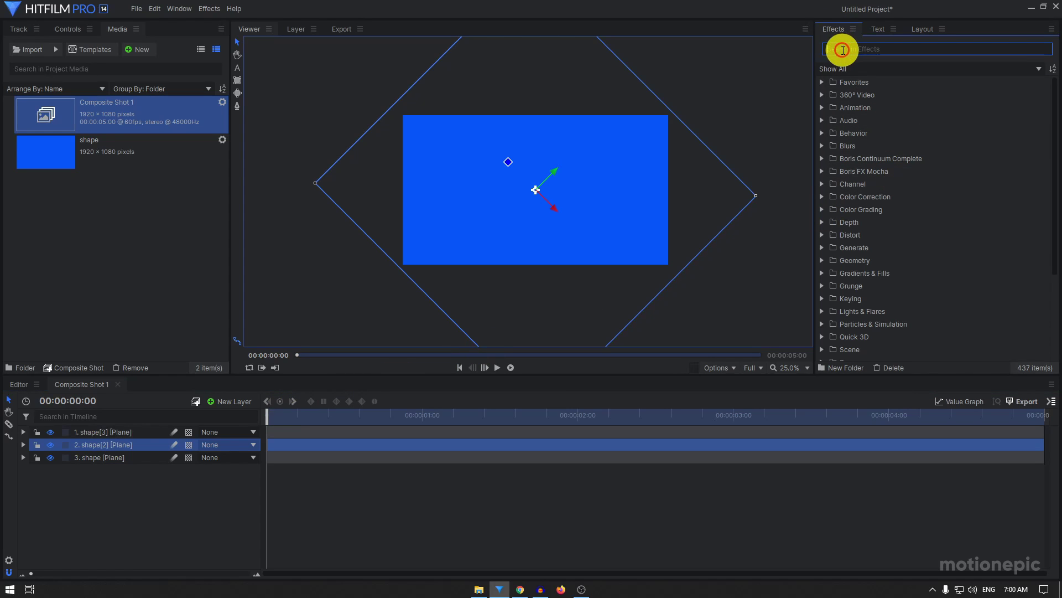
pyautogui.write('fill')
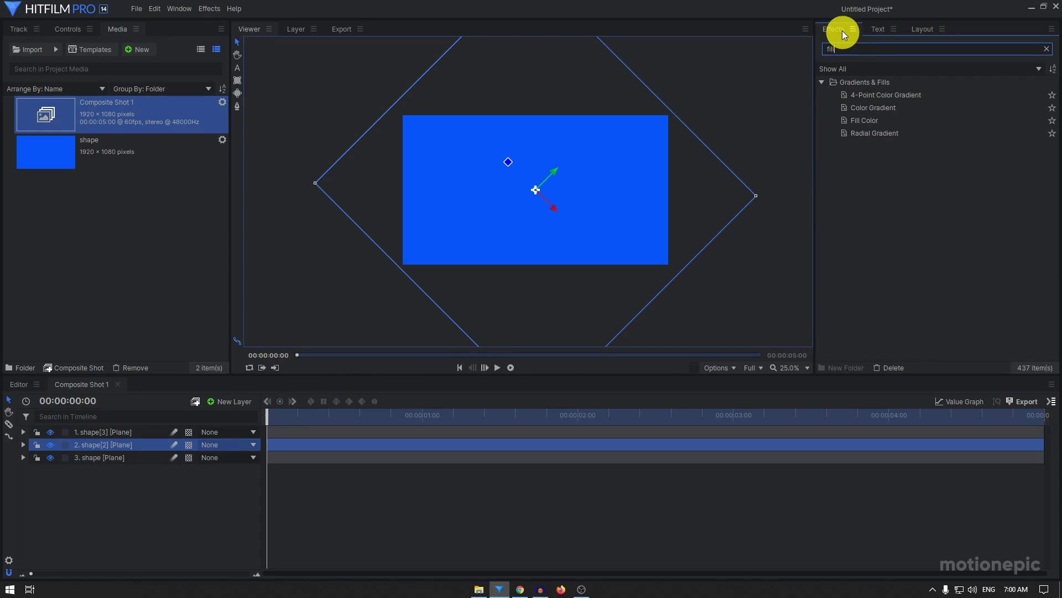
pyautogui.moveTo(864, 121); pyautogui.dragTo(108, 447)
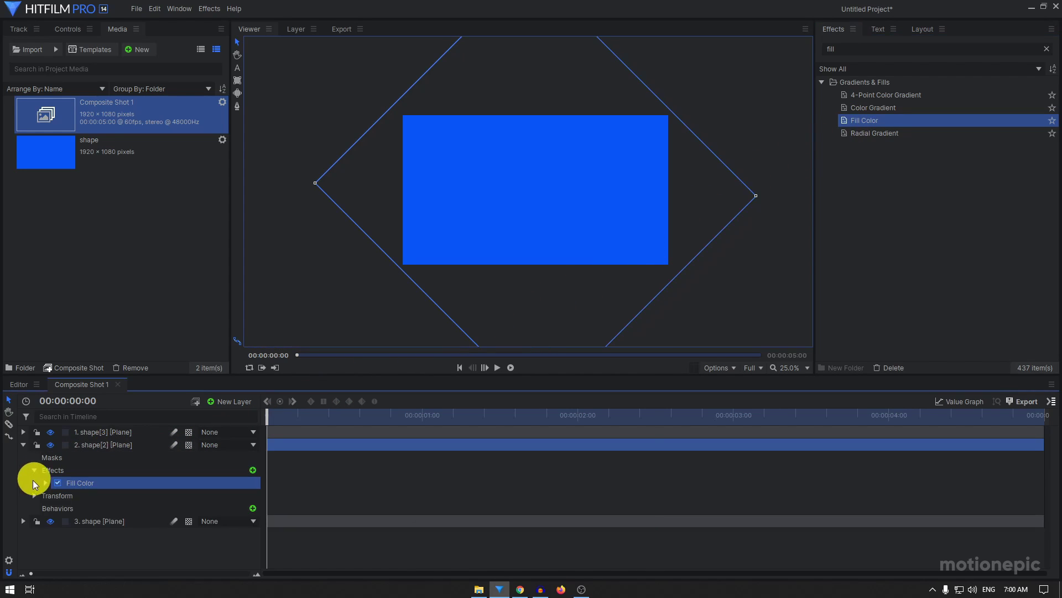
pyautogui.click(45, 483)
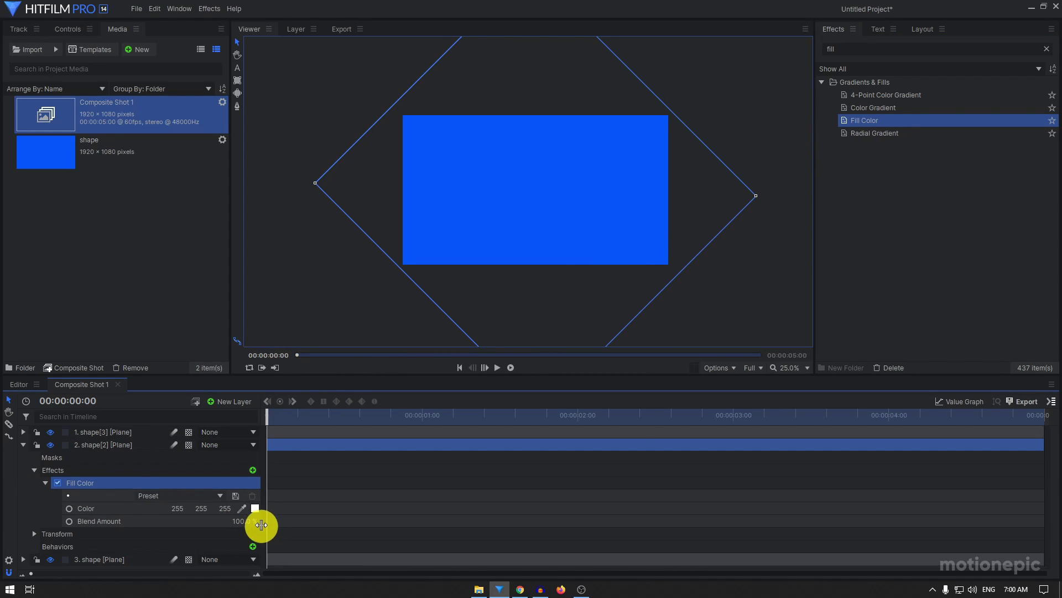
pyautogui.click(255, 508)
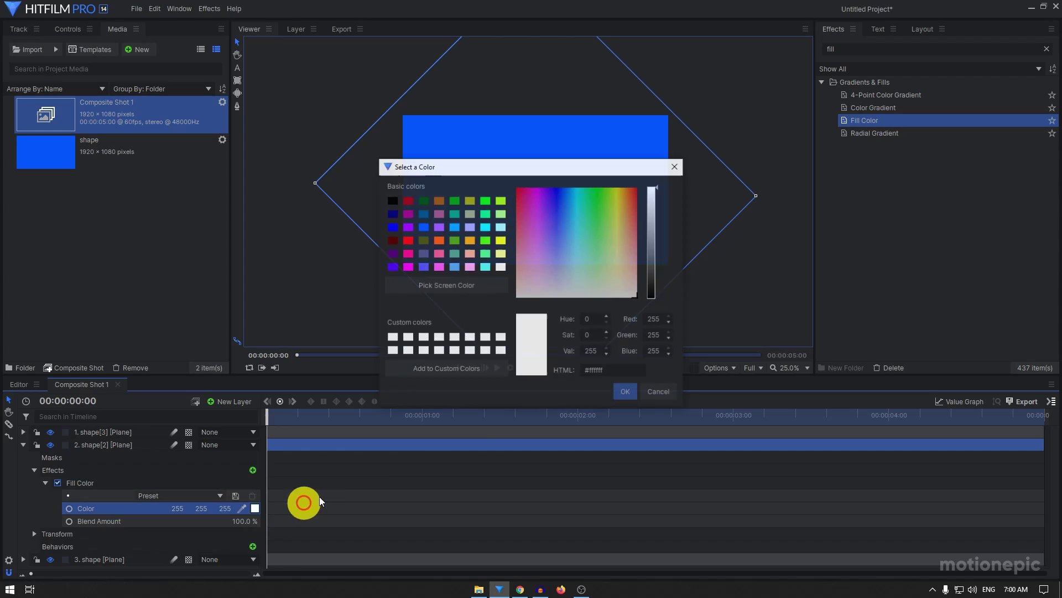
pyautogui.moveTo(612, 368); pyautogui.dragTo(542, 372)
pyautogui.write('#0055ff')
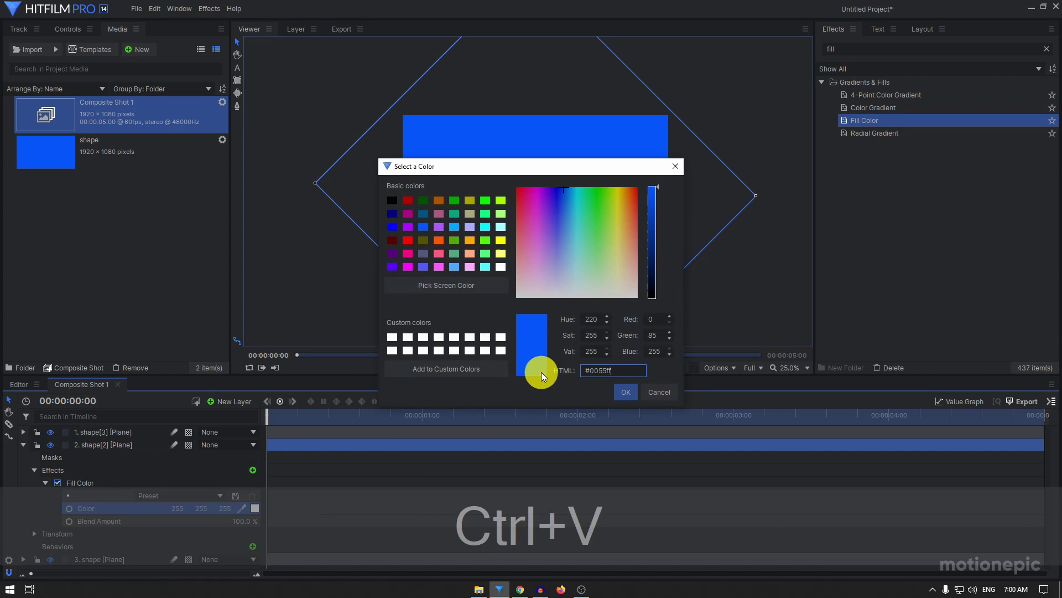
pyautogui.moveTo(660, 193); pyautogui.dragTo(657, 230)
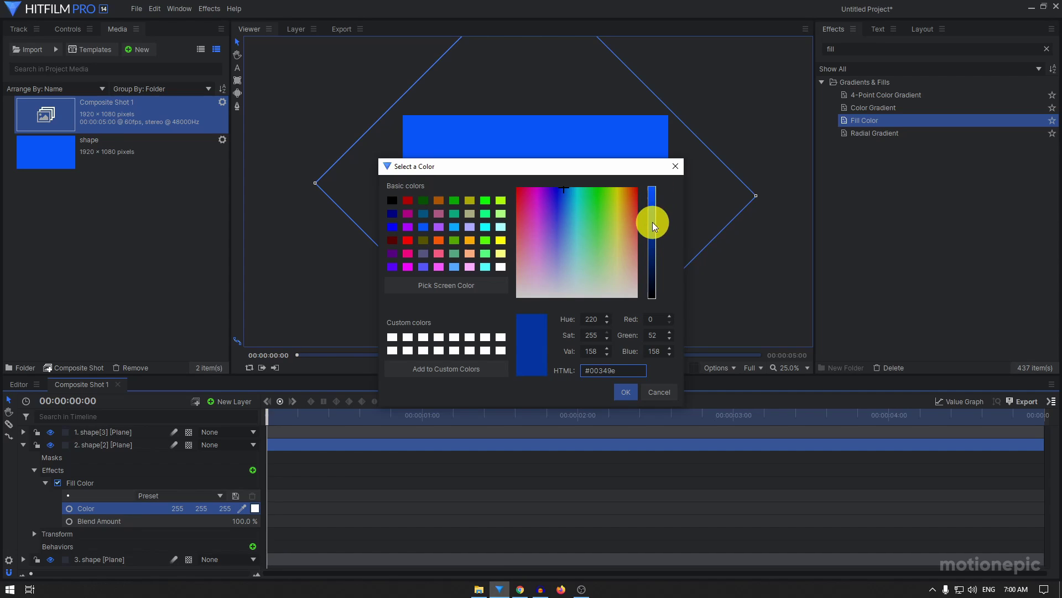
pyautogui.click(623, 393)
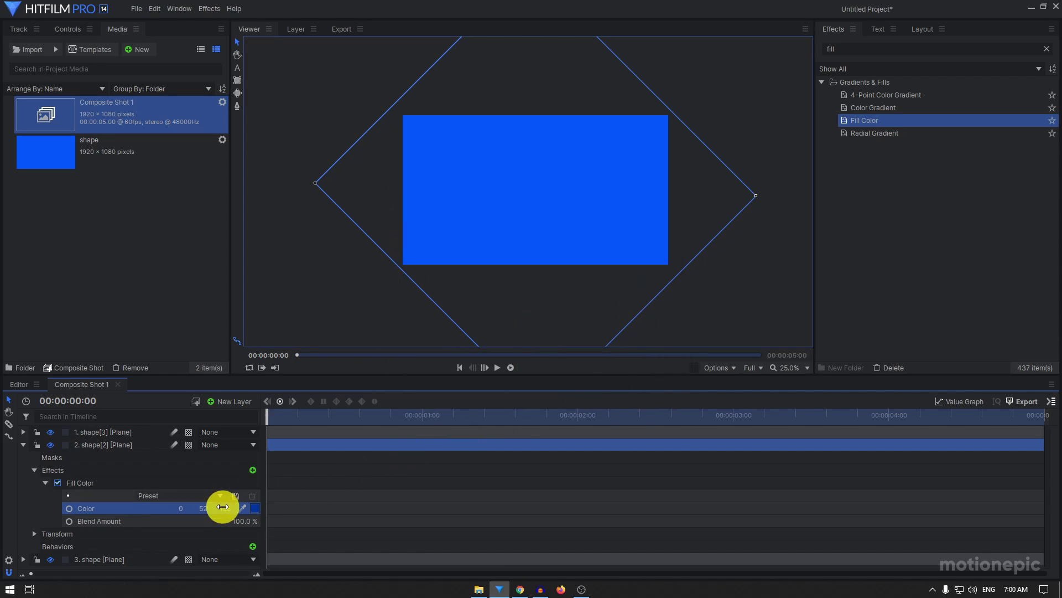
# Copy the Fill Color effect onto shape[3] and darken its colour to navy 0 29 88.
pyautogui.click(83, 485)
pyautogui.hotkey('ctrl', 'c')
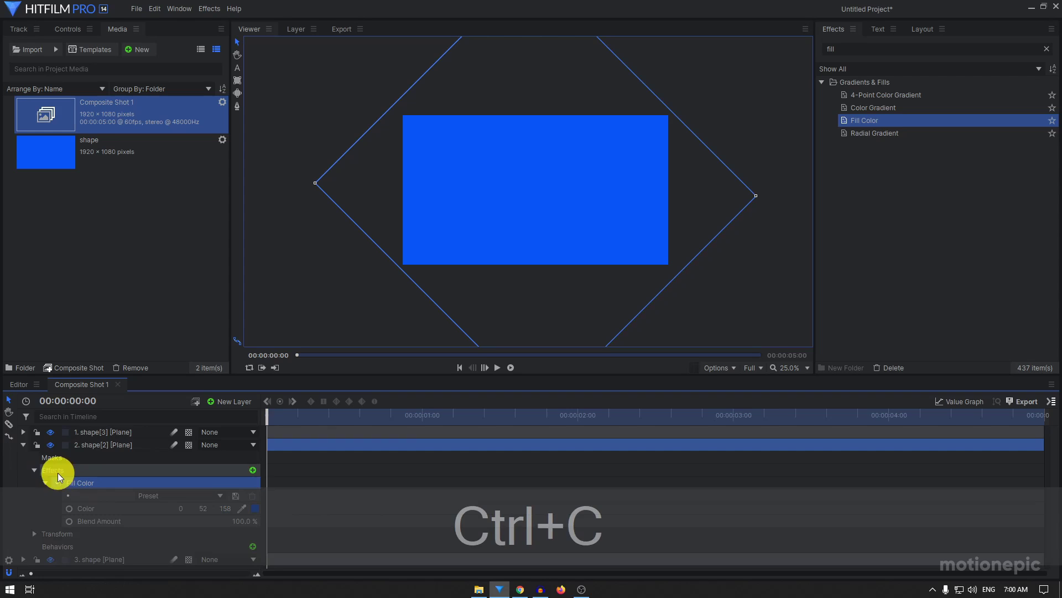
pyautogui.click(25, 445)
pyautogui.click(128, 433)
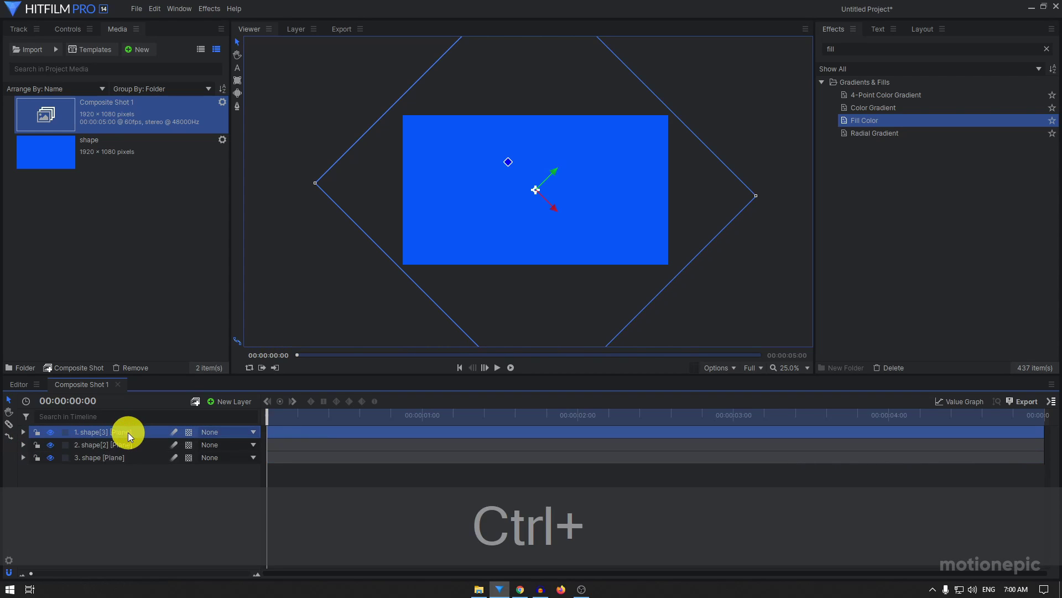
pyautogui.hotkey('ctrl', 'v')
pyautogui.click(45, 469)
pyautogui.click(254, 495)
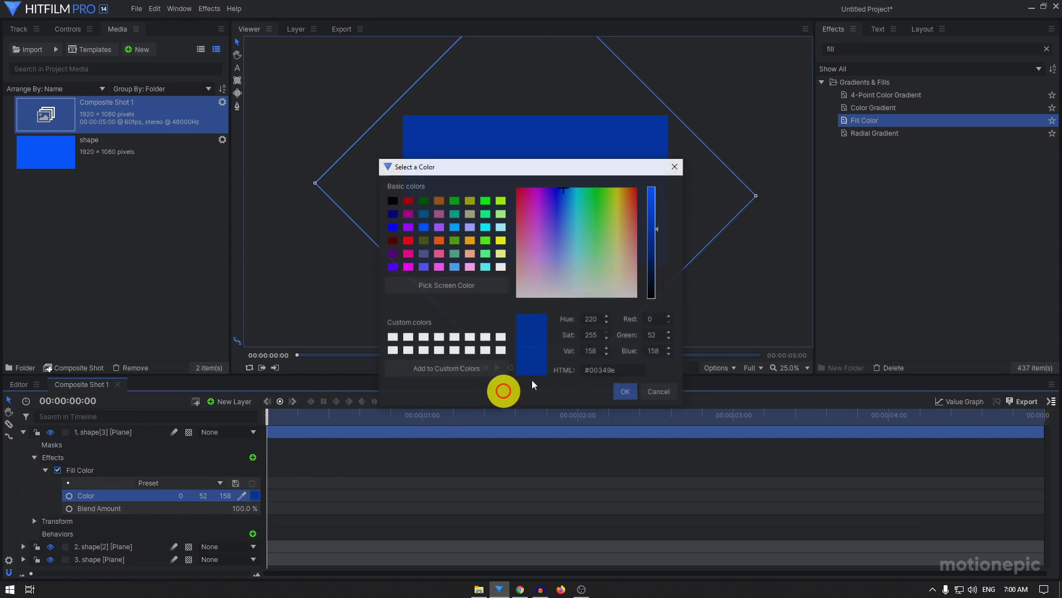
pyautogui.moveTo(658, 230); pyautogui.dragTo(656, 260)
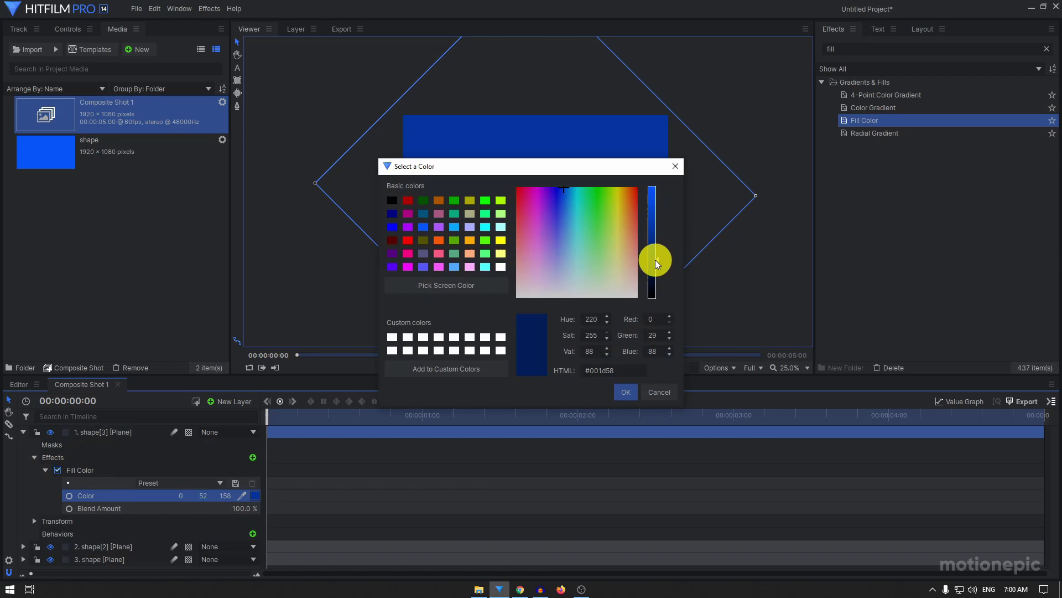
pyautogui.click(624, 392)
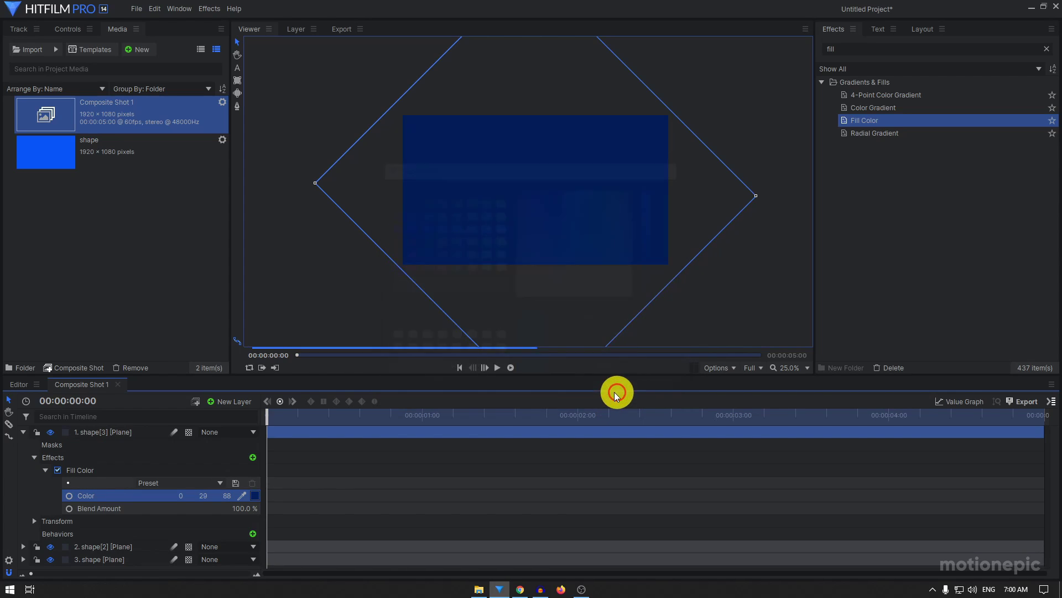
pyautogui.click(24, 431)
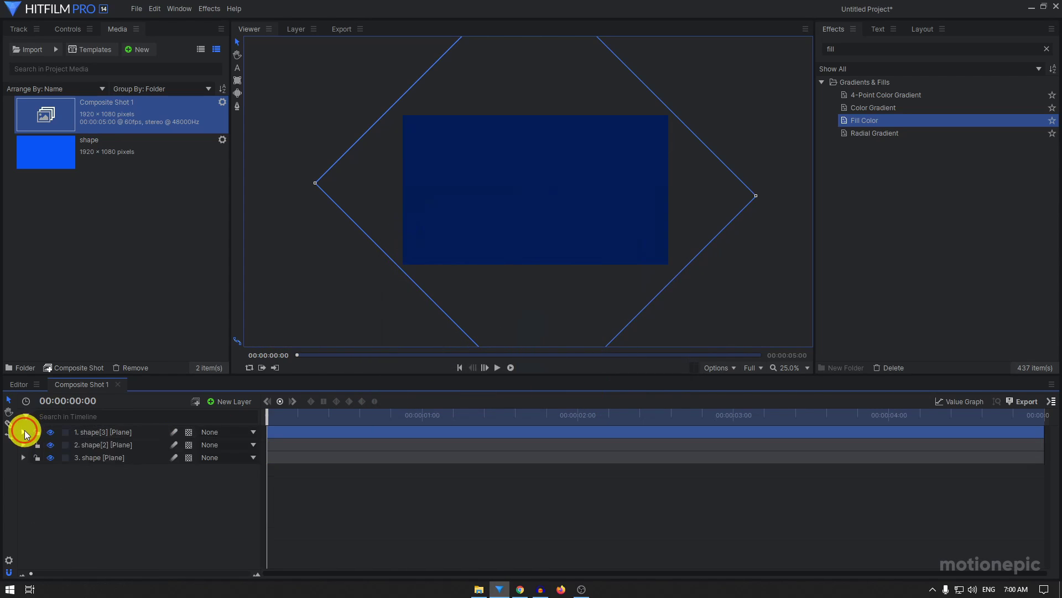
# Filter the timeline to Position and enable Position keyframing on all three planes.
pyautogui.click(114, 500)
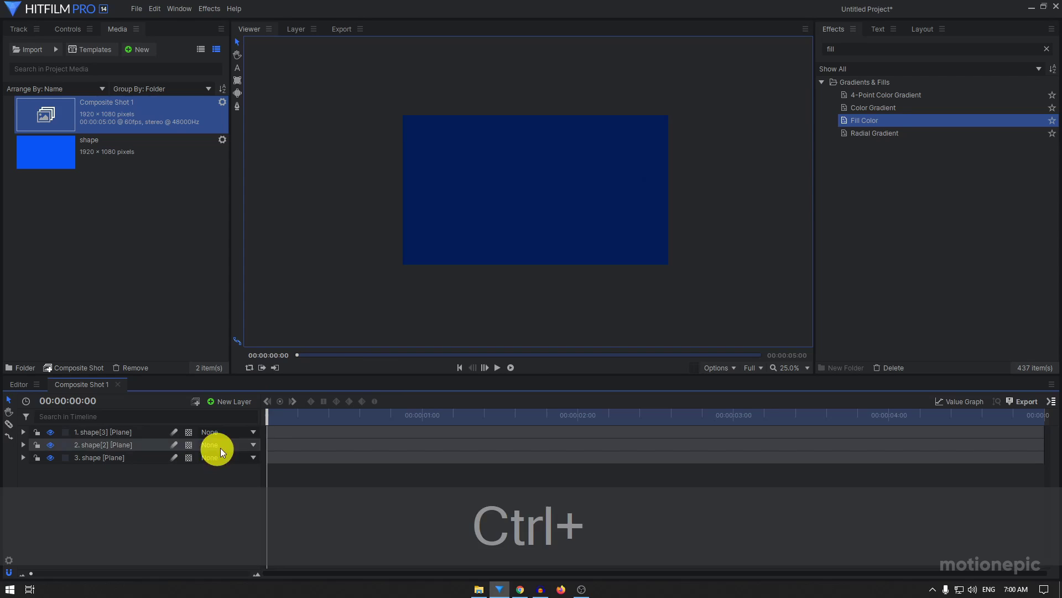
pyautogui.click(81, 416)
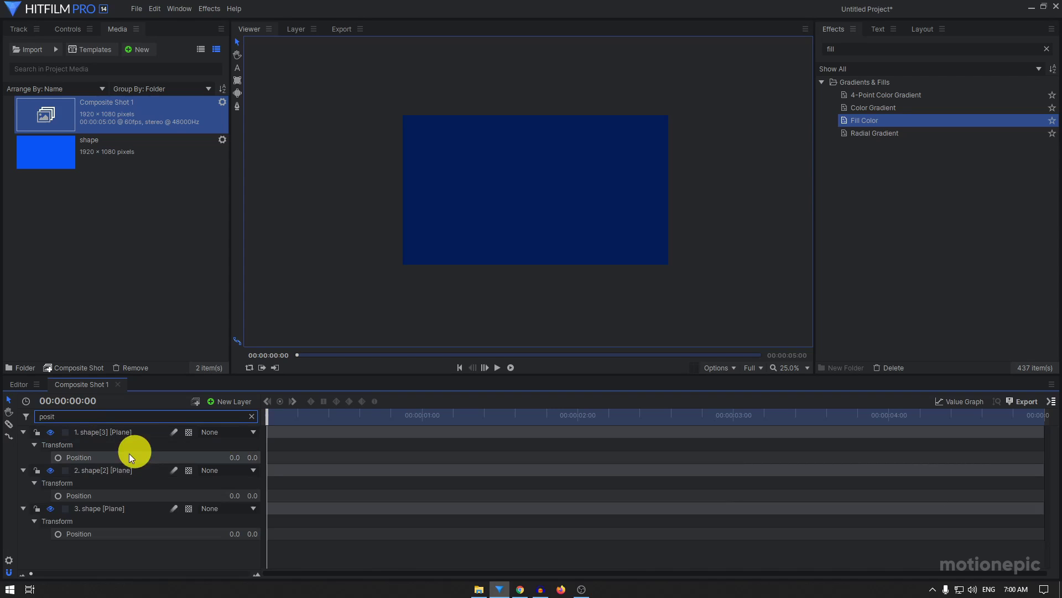
pyautogui.click(58, 457)
pyautogui.click(58, 496)
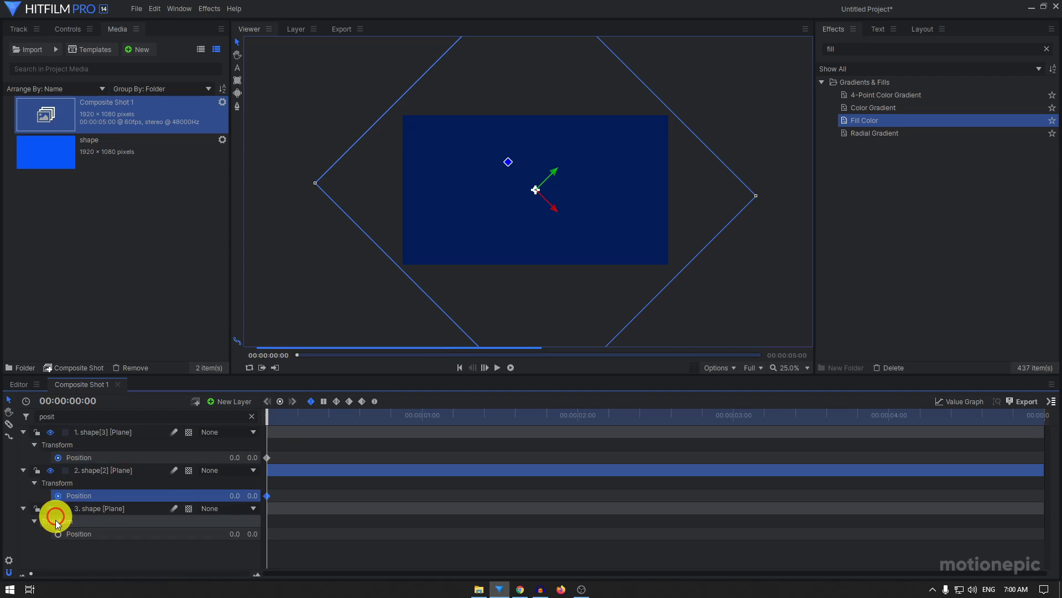
pyautogui.click(58, 534)
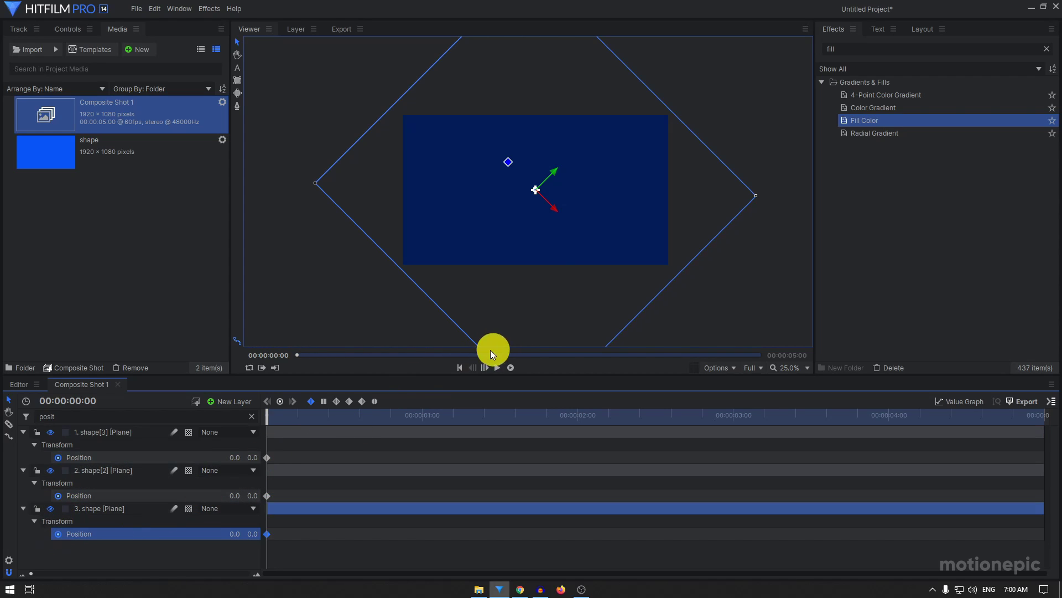
# Add Position keyframes at 00:00:01:00 on all three planes, then return to frame 0.
pyautogui.moveTo(325, 417); pyautogui.dragTo(425, 417)
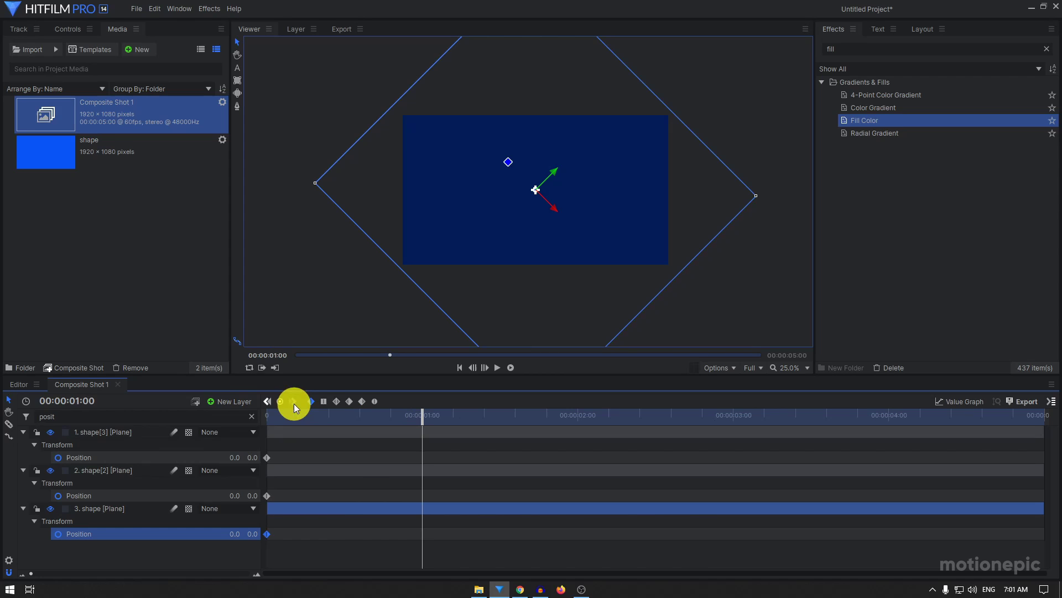
pyautogui.click(280, 402)
pyautogui.moveTo(283, 446)
pyautogui.mouseDown()
pyautogui.moveTo(267, 467)
pyautogui.moveTo(284, 448)
pyautogui.mouseUp()
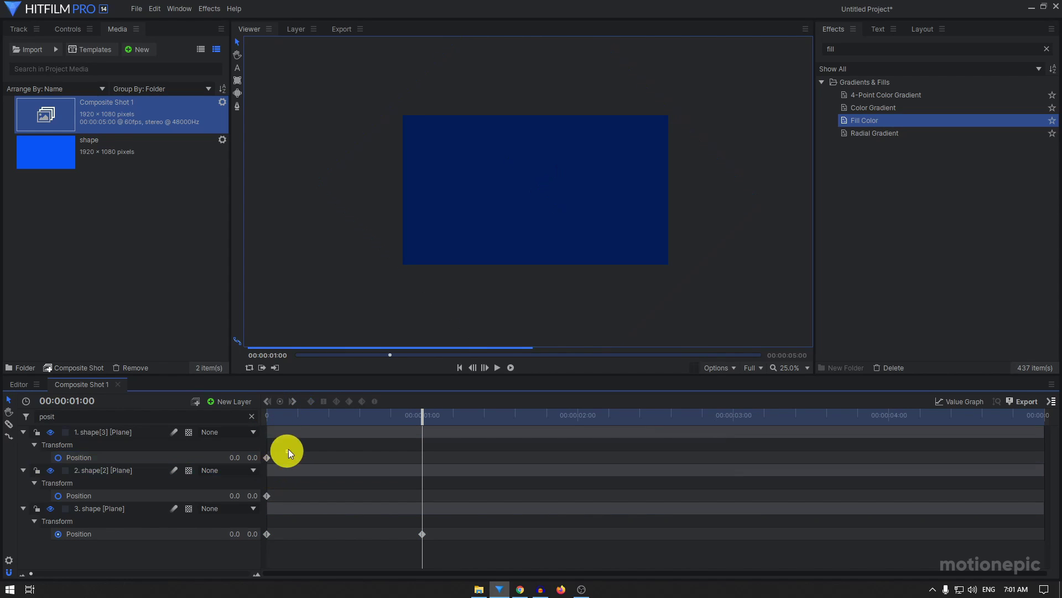
pyautogui.click(129, 481)
pyautogui.click(155, 494)
pyautogui.click(280, 402)
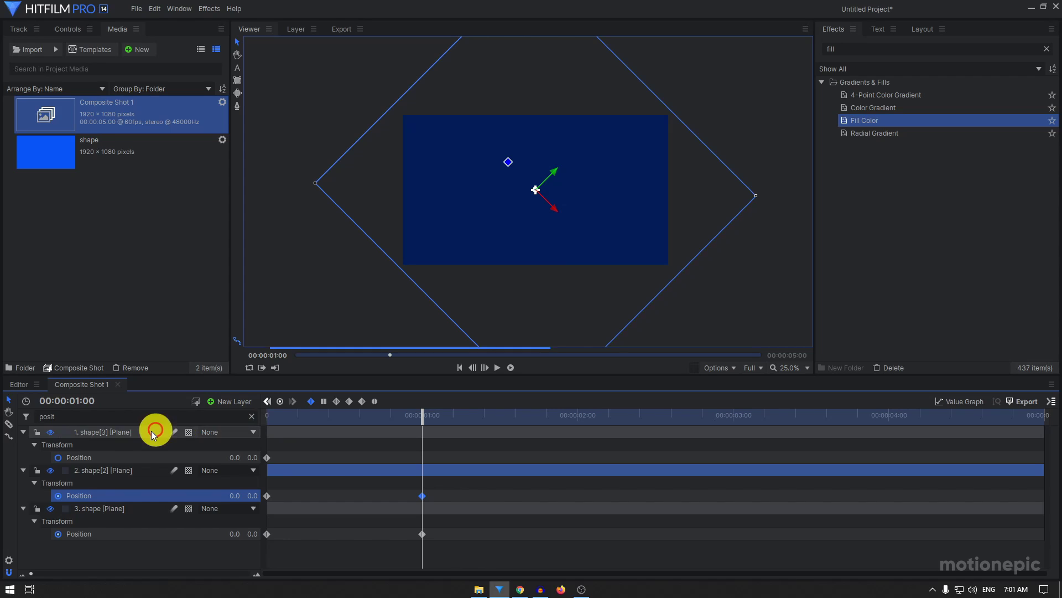
pyautogui.click(104, 460)
pyautogui.click(280, 401)
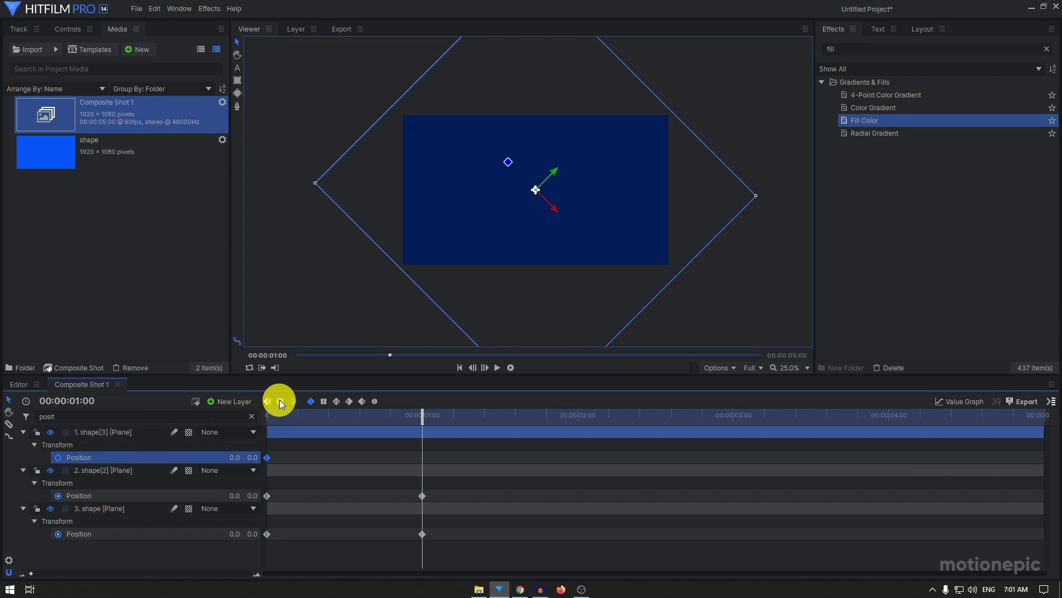
pyautogui.moveTo(286, 414); pyautogui.dragTo(221, 439)
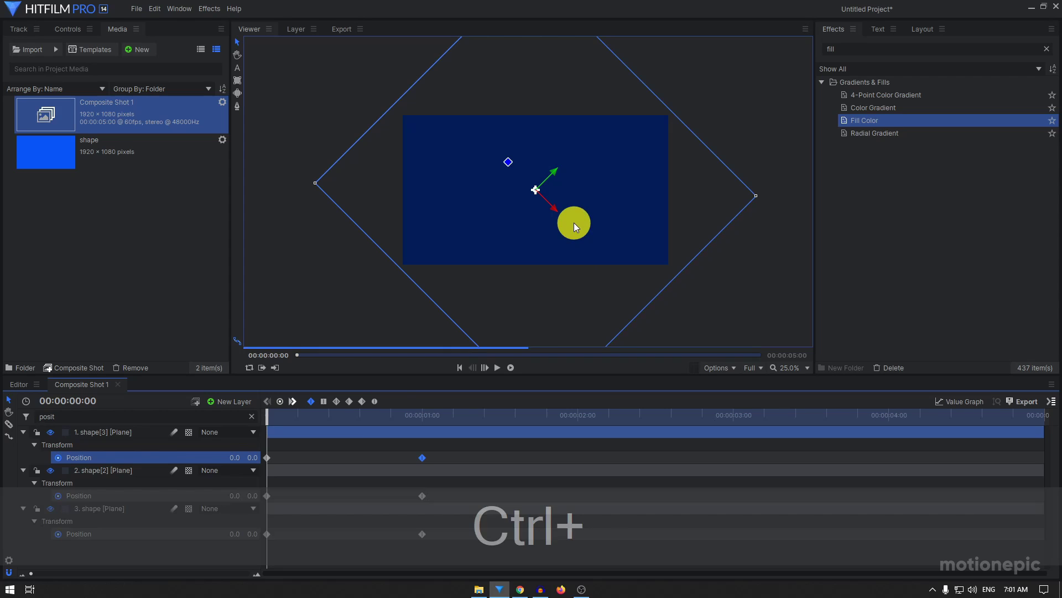
# At frame 0, move all three planes' Position to 1644, -1644 and preview the slide-in.
pyautogui.keyDown('ctrl'); pyautogui.click(106, 495); pyautogui.keyUp('ctrl')
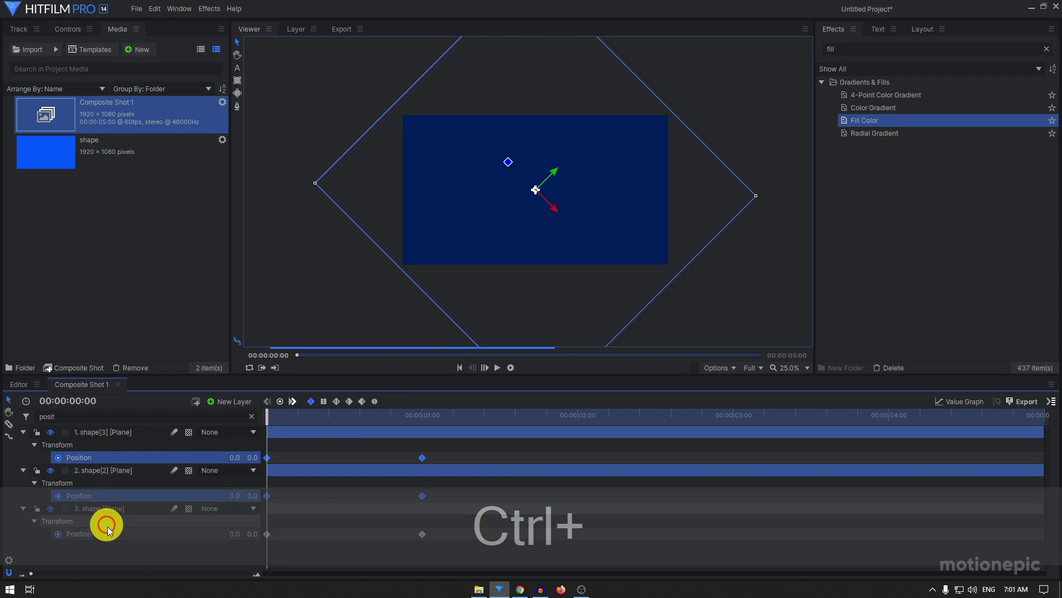
pyautogui.keyDown('ctrl'); pyautogui.click(111, 533); pyautogui.keyUp('ctrl')
pyautogui.click(363, 492)
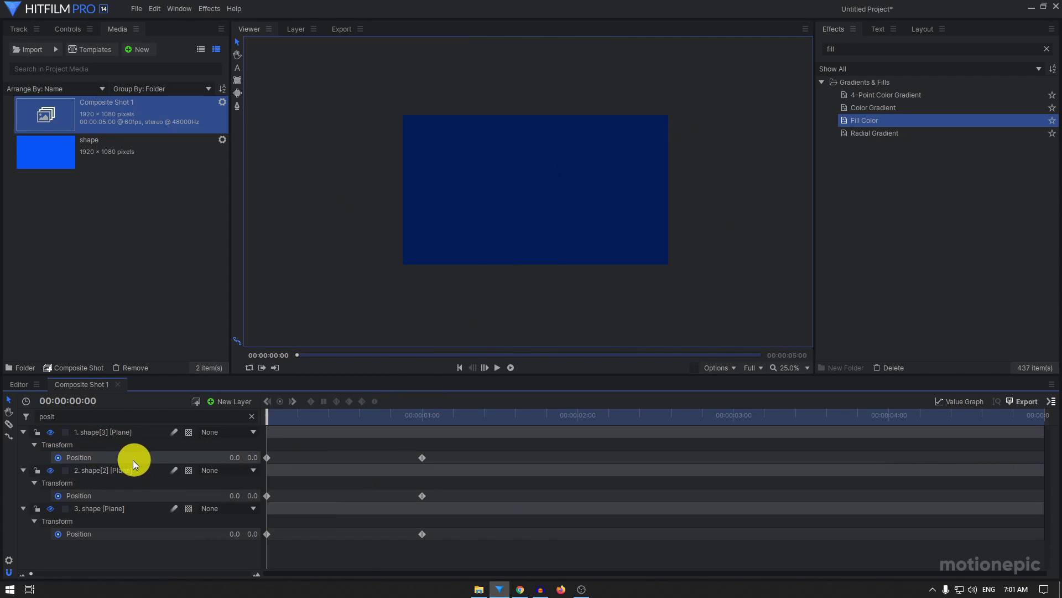
pyautogui.click(117, 459)
pyautogui.keyDown('ctrl'); pyautogui.click(115, 509); pyautogui.keyUp('ctrl')
pyautogui.keyDown('ctrl'); pyautogui.click(112, 534); pyautogui.keyUp('ctrl')
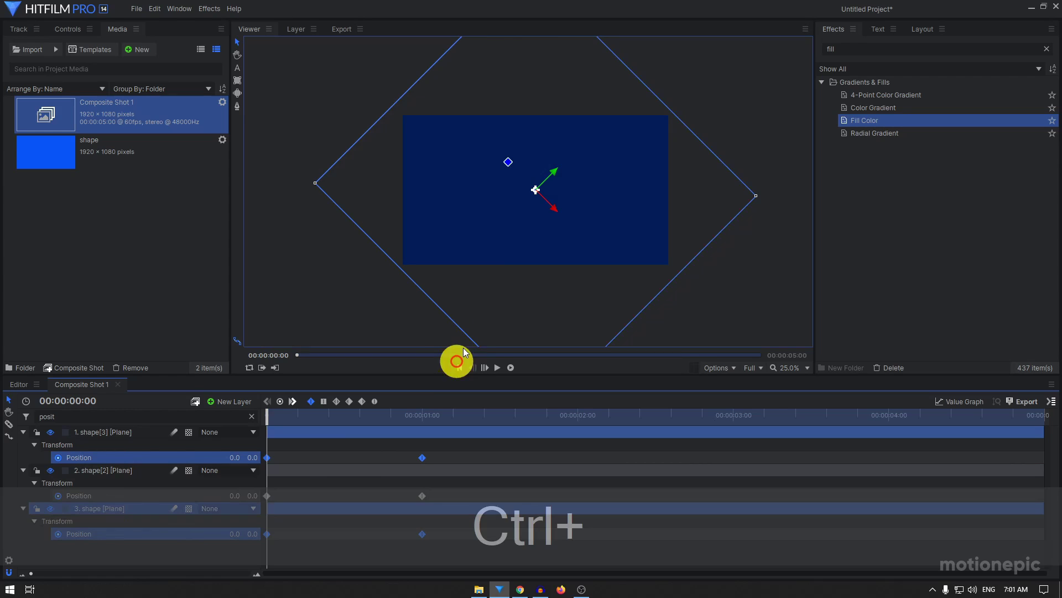
pyautogui.click(277, 437)
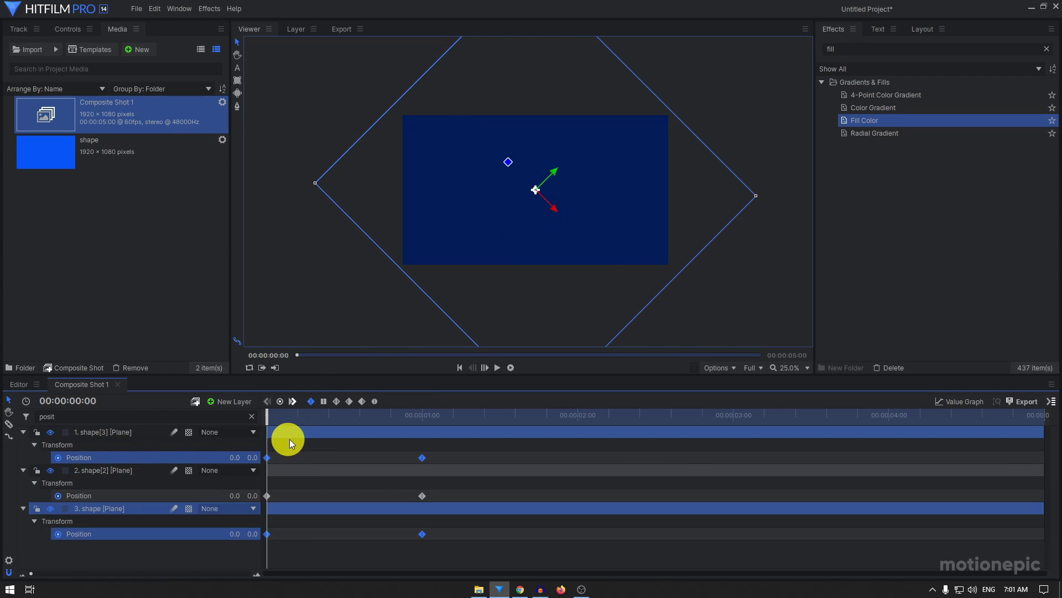
pyautogui.keyDown('ctrl'); pyautogui.click(109, 495); pyautogui.keyUp('ctrl')
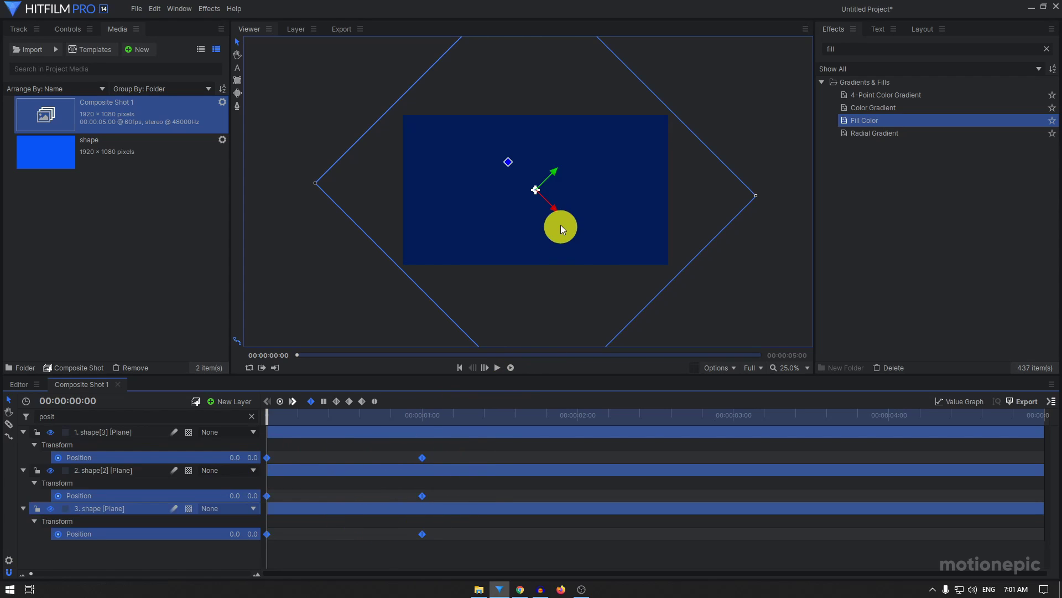
pyautogui.moveTo(554, 208); pyautogui.dragTo(769, 360)
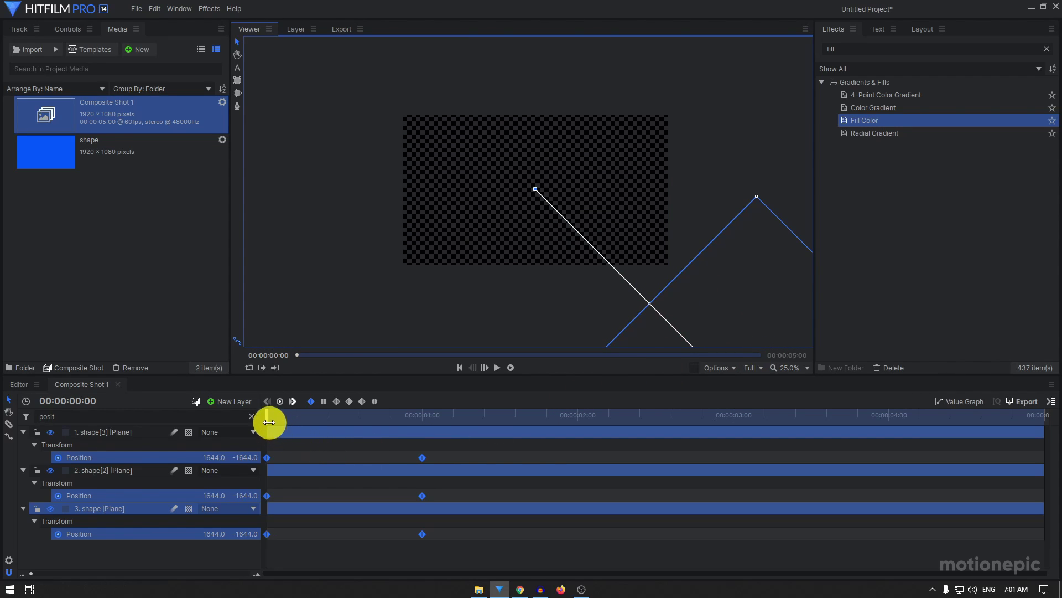
pyautogui.moveTo(269, 422); pyautogui.dragTo(437, 438)
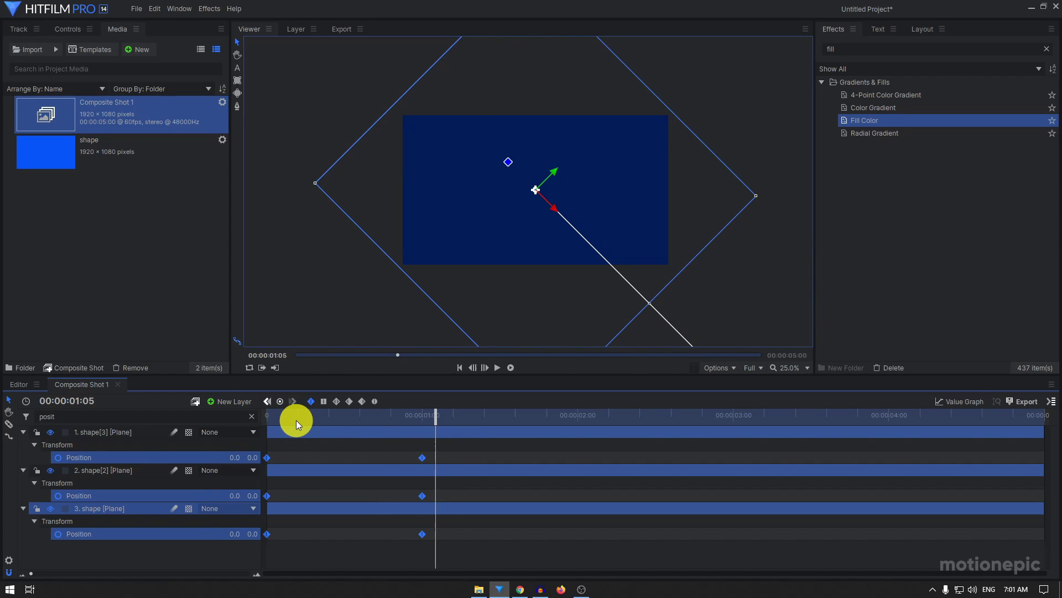
pyautogui.click(268, 420)
# Drag shape[2]'s and shape[3]'s start keyframes to frames 5 and 10 to stagger them.
pyautogui.click(391, 534)
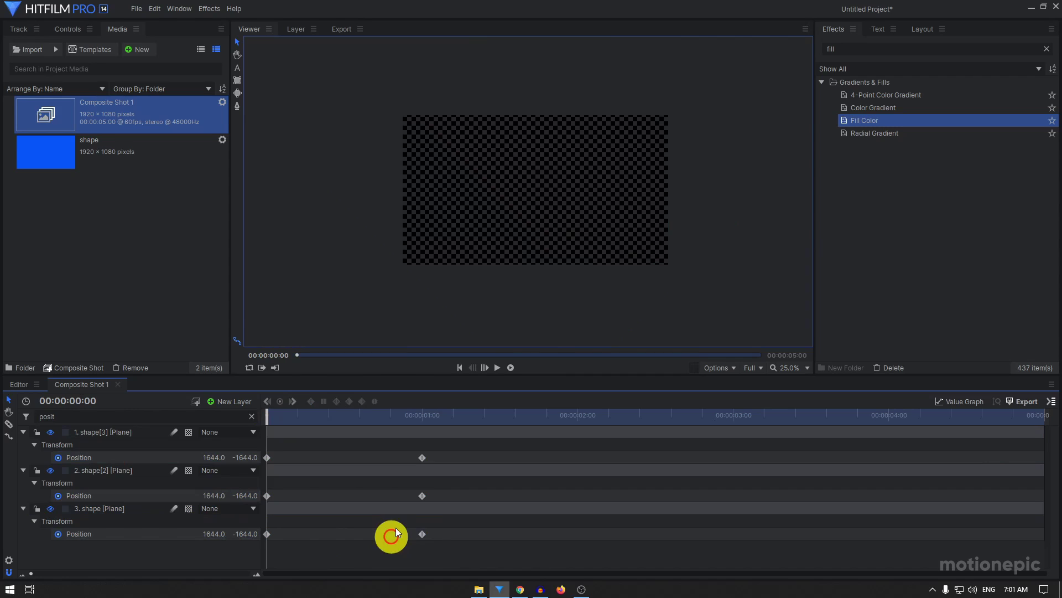
pyautogui.moveTo(432, 492); pyautogui.dragTo(277, 495)
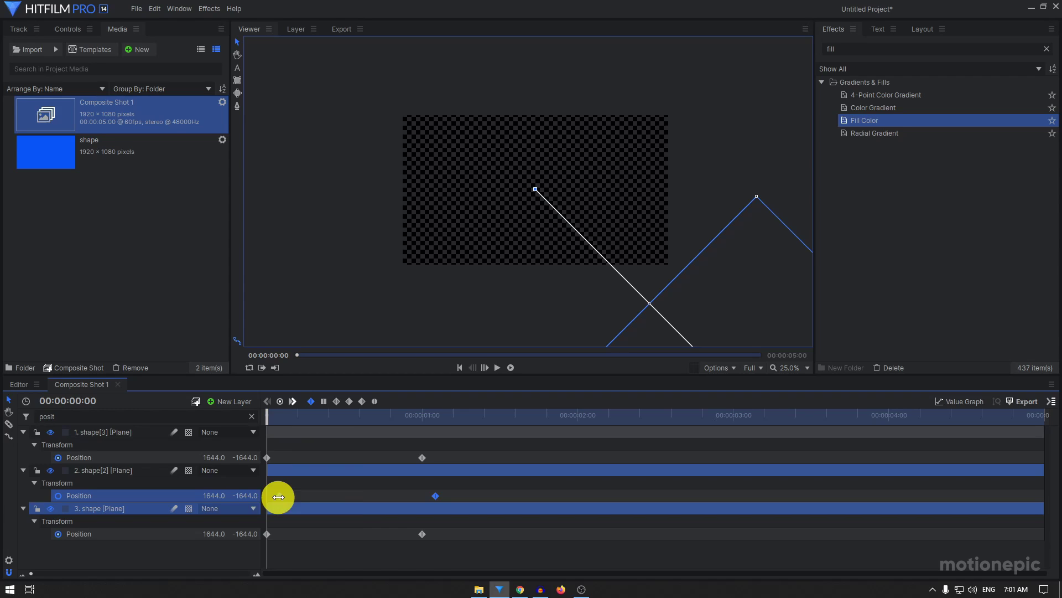
pyautogui.moveTo(437, 453); pyautogui.dragTo(293, 458)
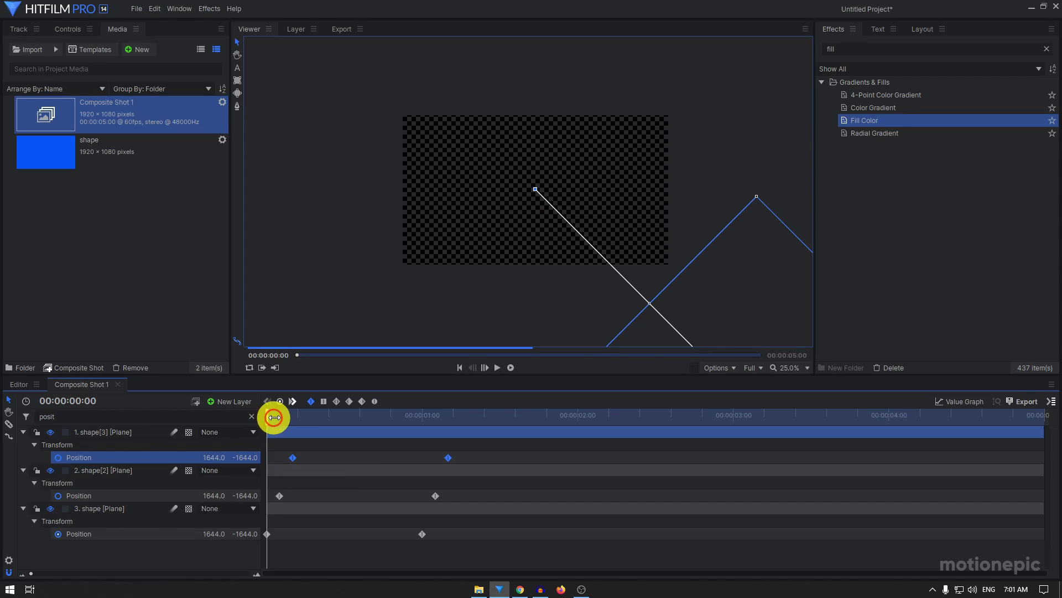
pyautogui.moveTo(277, 416); pyautogui.dragTo(255, 446)
# Preview the staggered slide, then set all six Position keyframes to Smooth interpolation.
pyautogui.click(335, 552)
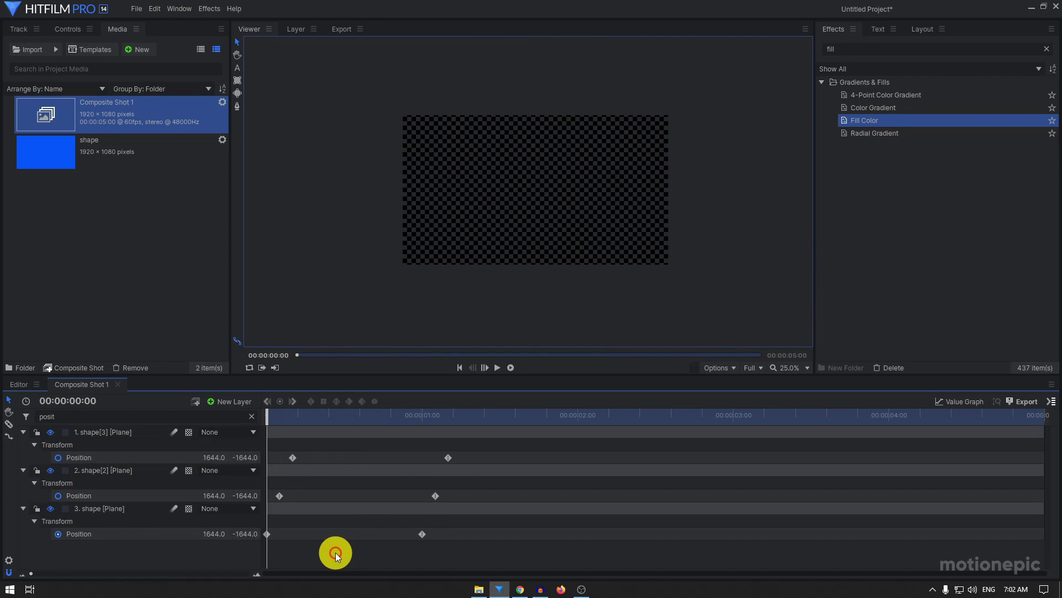
pyautogui.press('space')
pyautogui.press('space')
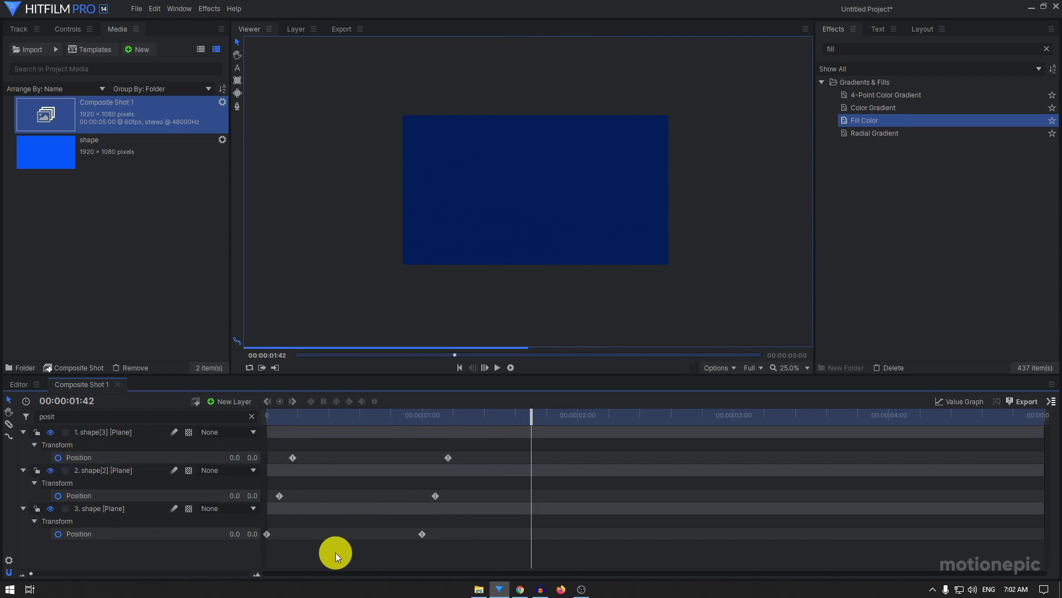
pyautogui.moveTo(464, 467); pyautogui.dragTo(267, 536)
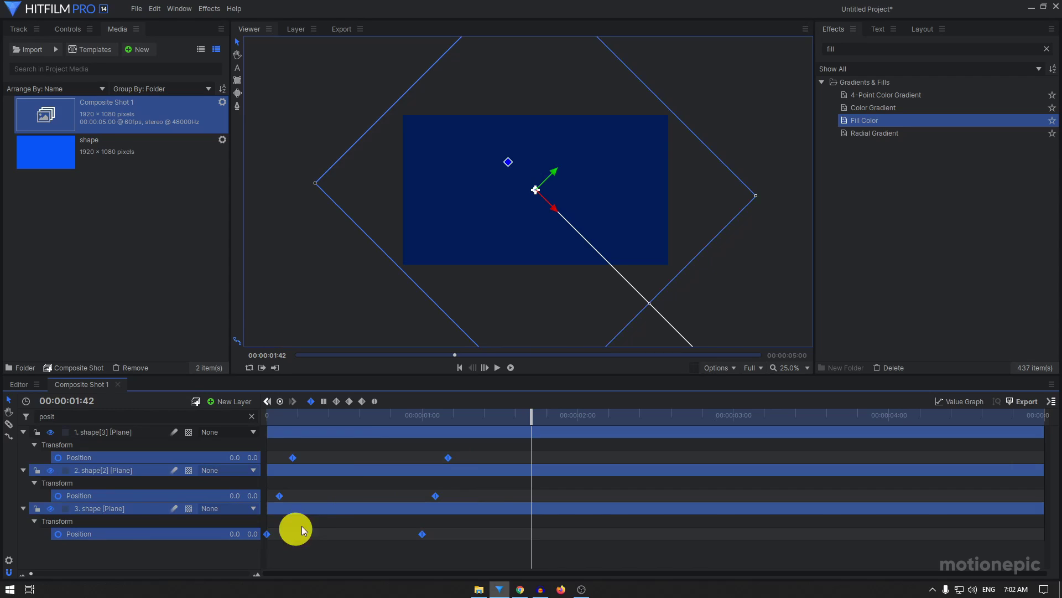
pyautogui.click(375, 404)
# Stretch the Bezier handles in the Value Graph for a stronger ease into the centre.
pyautogui.click(948, 404)
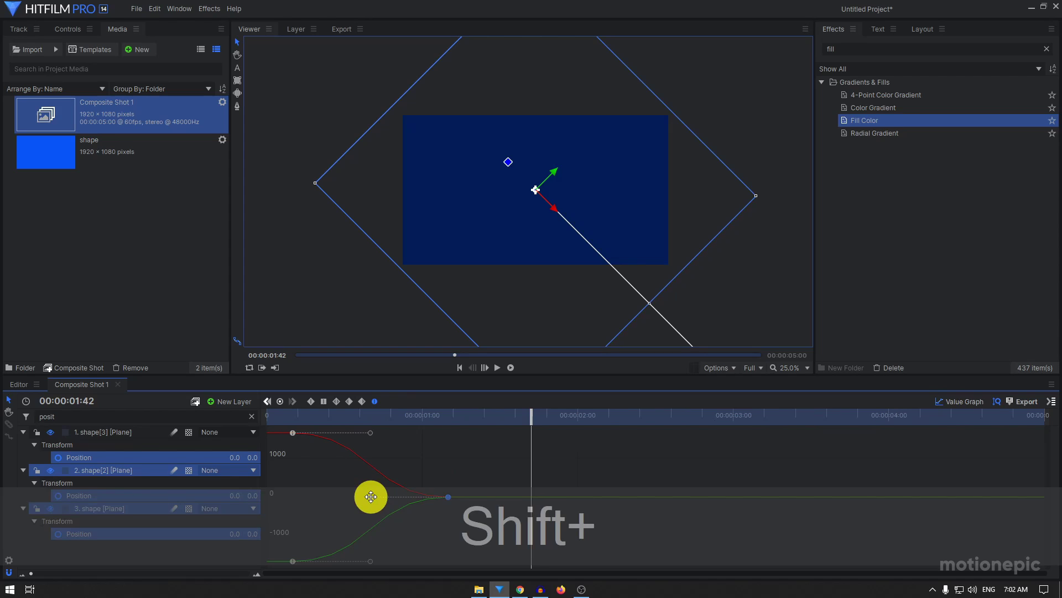
pyautogui.moveTo(371, 496); pyautogui.dragTo(285, 493)
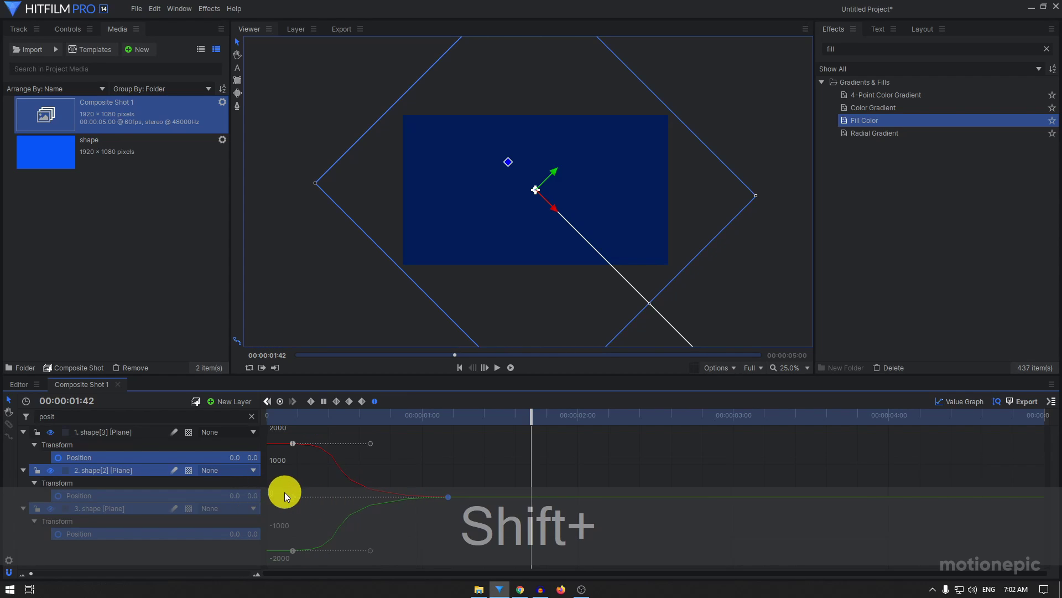
pyautogui.click(99, 462)
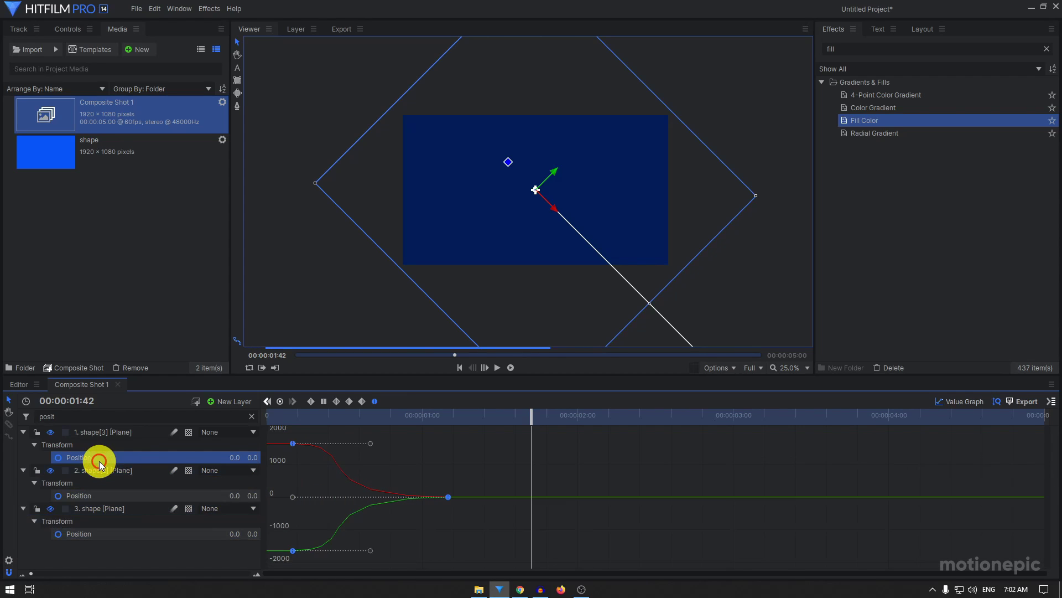
pyautogui.click(108, 498)
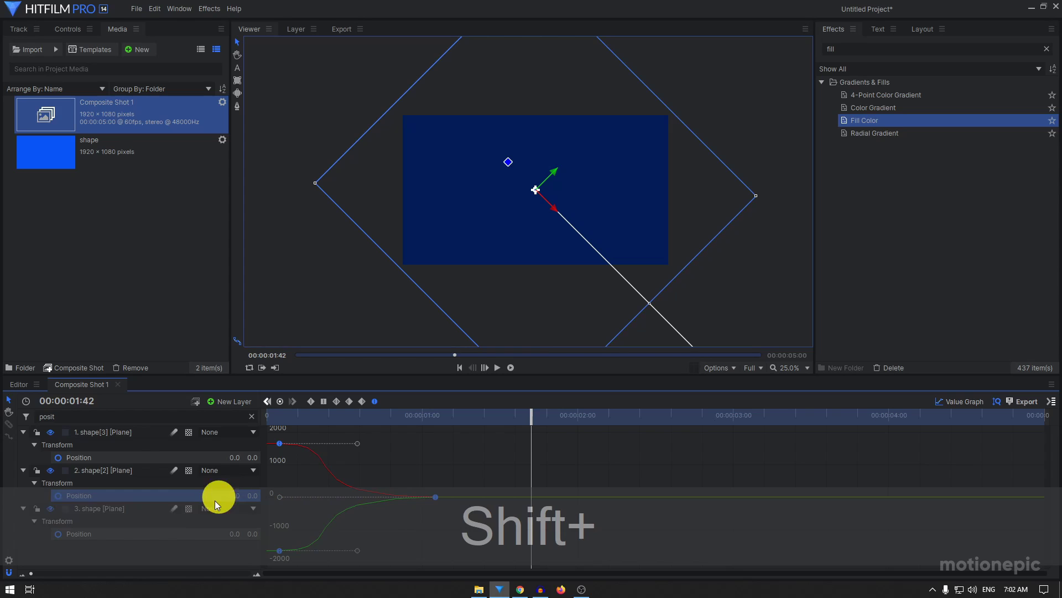
pyautogui.click(142, 533)
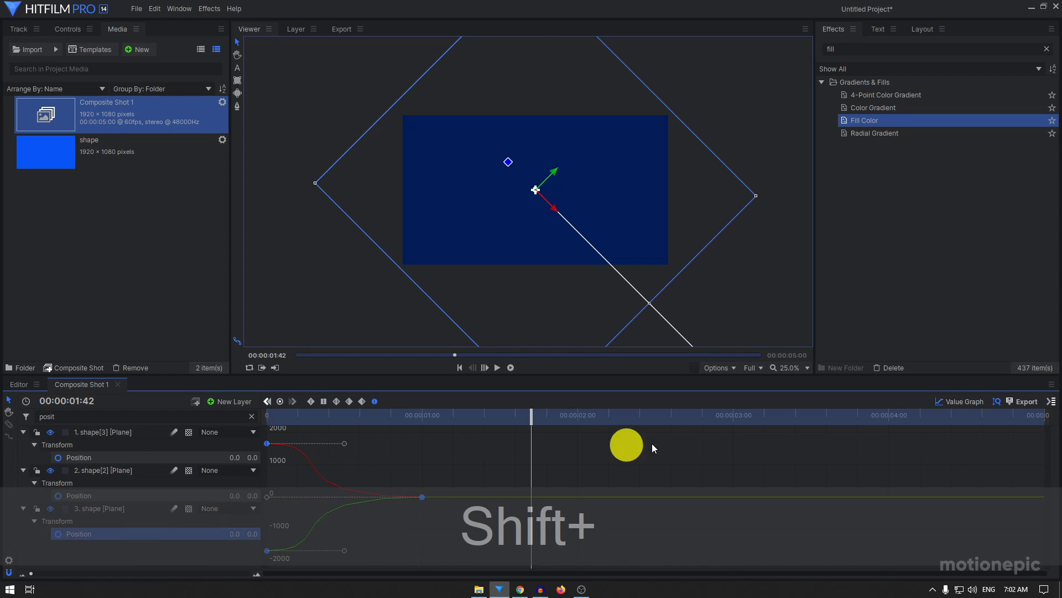
pyautogui.click(955, 409)
# Play back the eased slide-in from the start of the shot.
pyautogui.click(257, 418)
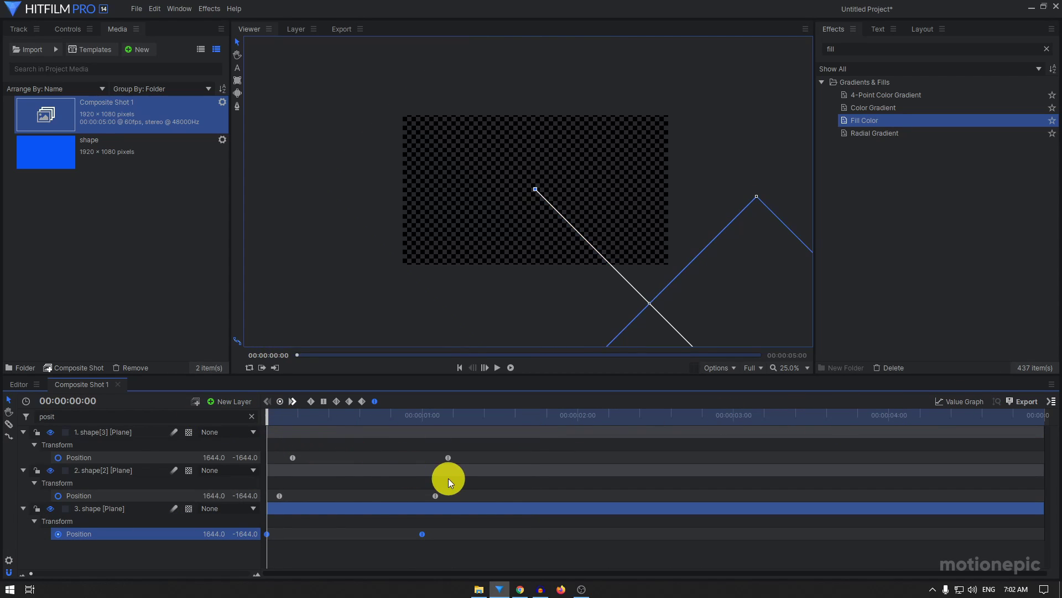
pyautogui.press('space')
pyautogui.click(306, 416)
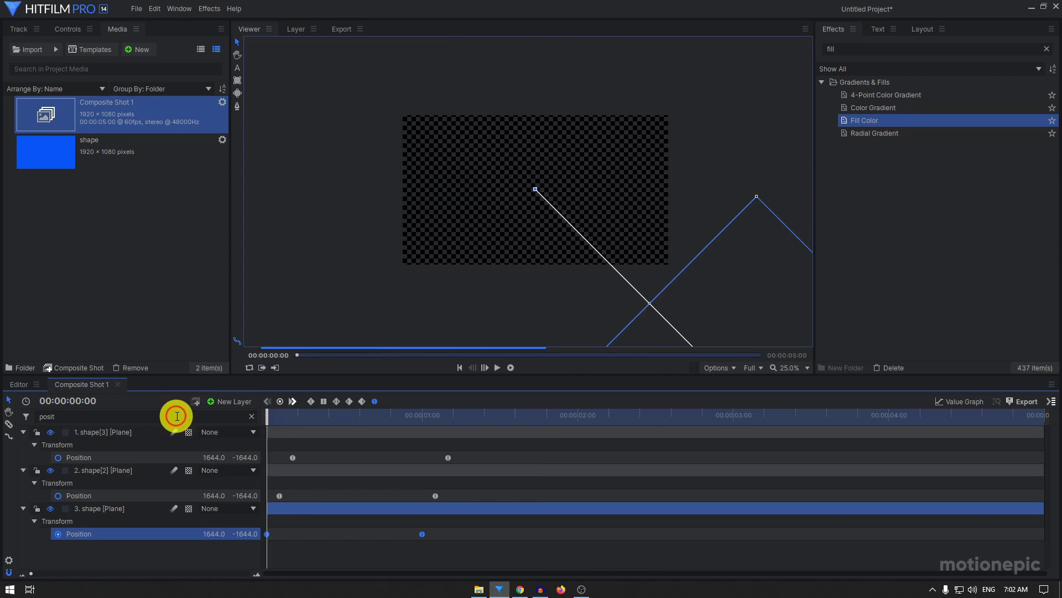
pyautogui.click(292, 418)
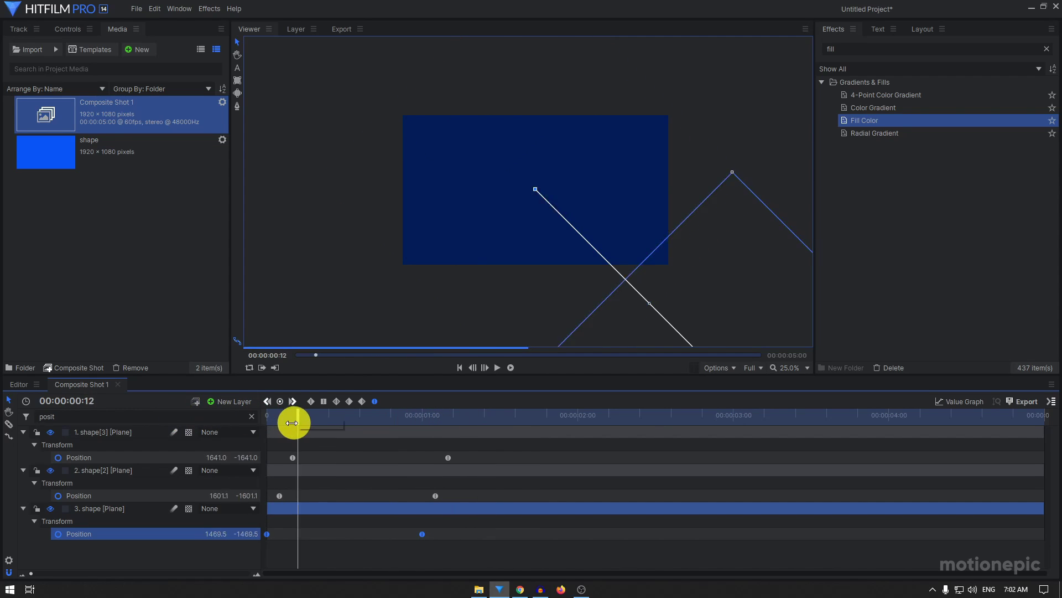
pyautogui.press('space')
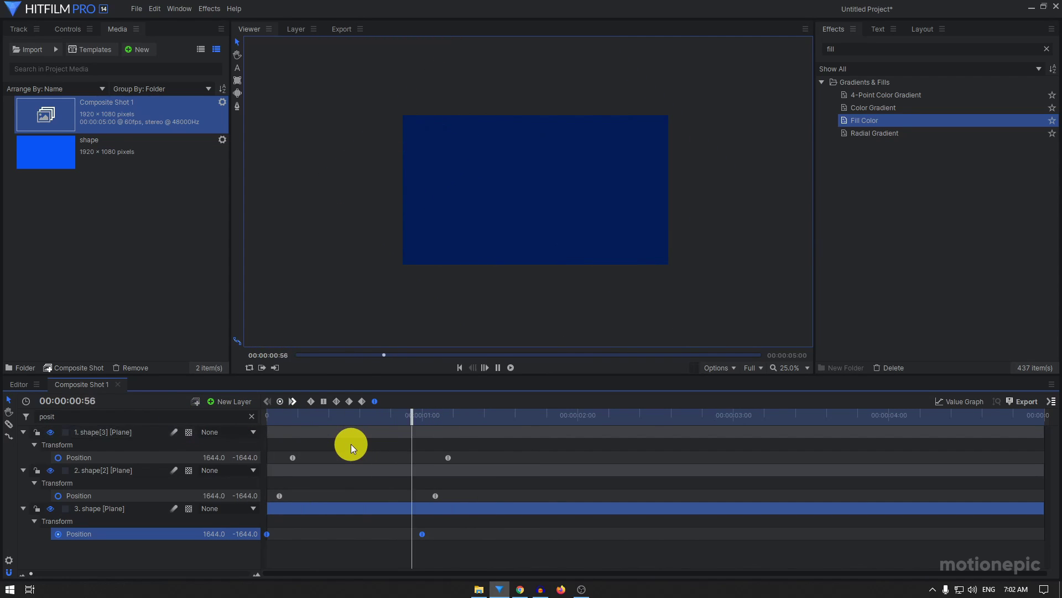
pyautogui.press('space')
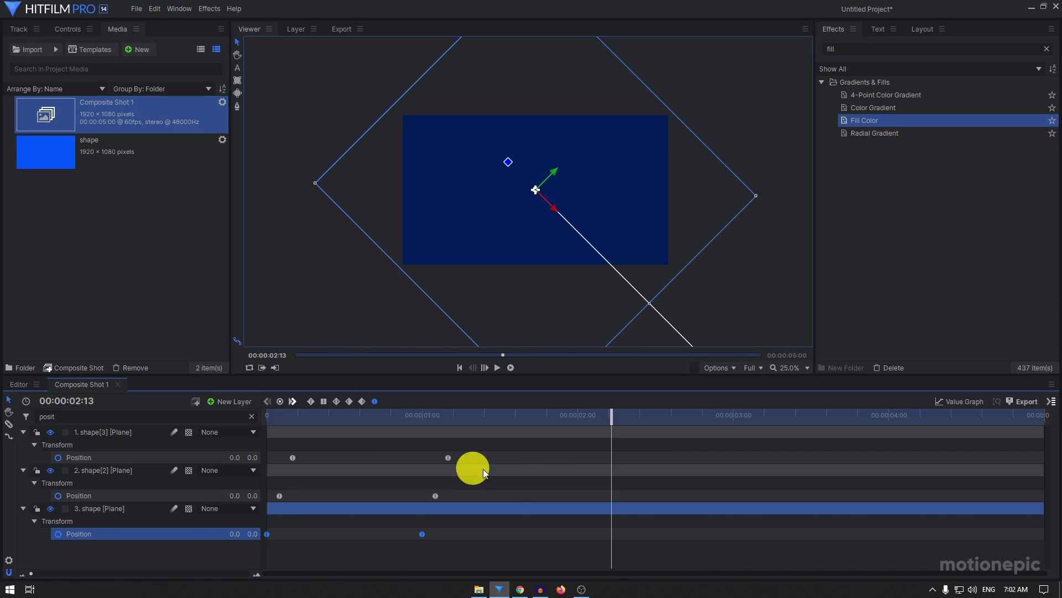
# Set the current time to 00:00:01:40, after the planes have come to rest.
pyautogui.moveTo(446, 419); pyautogui.dragTo(449, 421)
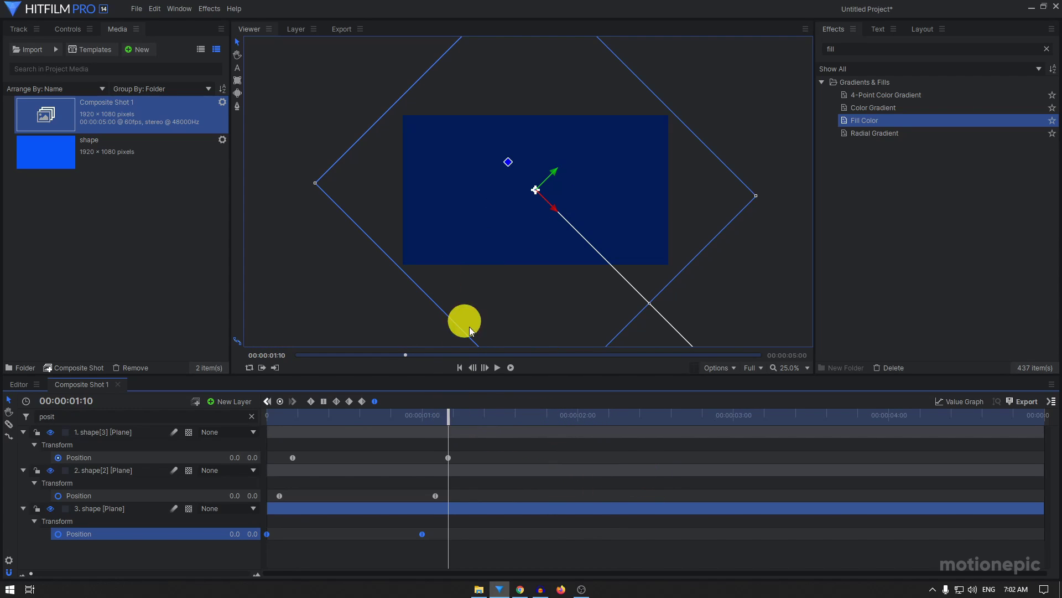
pyautogui.moveTo(446, 422)
pyautogui.mouseDown()
pyautogui.moveTo(516, 422)
pyautogui.moveTo(446, 424)
pyautogui.mouseUp()
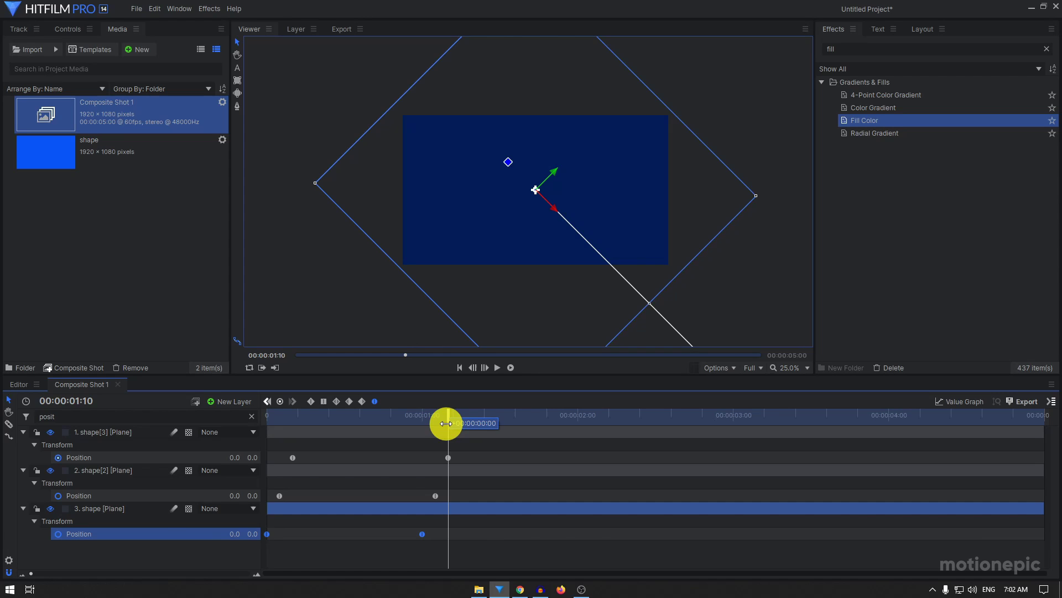
pyautogui.moveTo(446, 424); pyautogui.dragTo(525, 428)
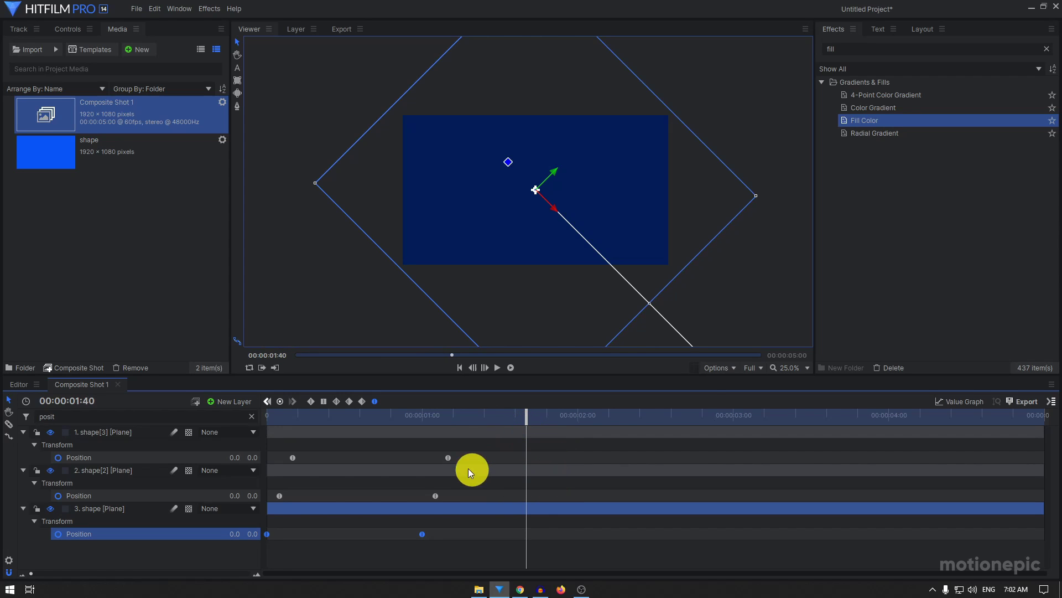
# Paste hold copies of each plane's resting keyframe at 01:40, shifting shape[2]'s to 01:45 and the bottom plane's to 01:50.
pyautogui.click(461, 456)
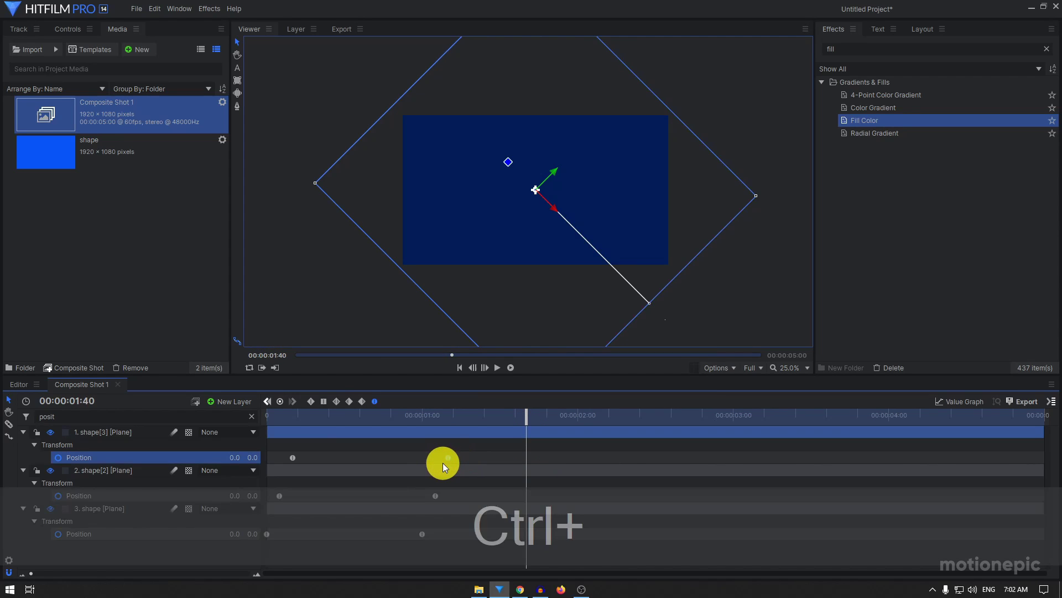
pyautogui.moveTo(462, 455)
pyautogui.mouseDown()
pyautogui.moveTo(434, 463)
pyautogui.moveTo(450, 458)
pyautogui.mouseUp()
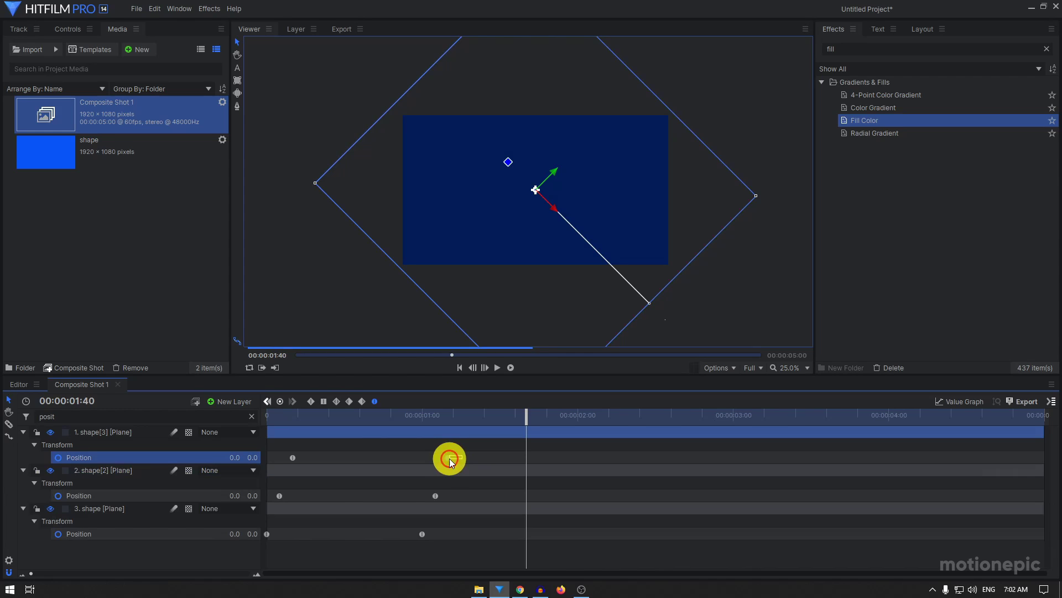
pyautogui.hotkey('ctrl', 'c')
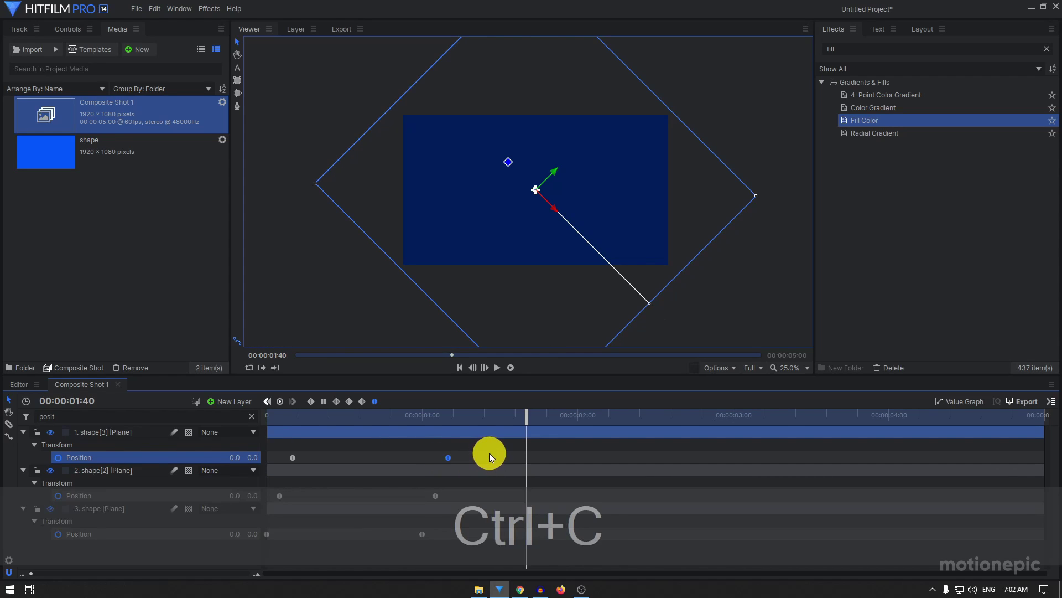
pyautogui.hotkey('ctrl', 'v')
pyautogui.click(435, 495)
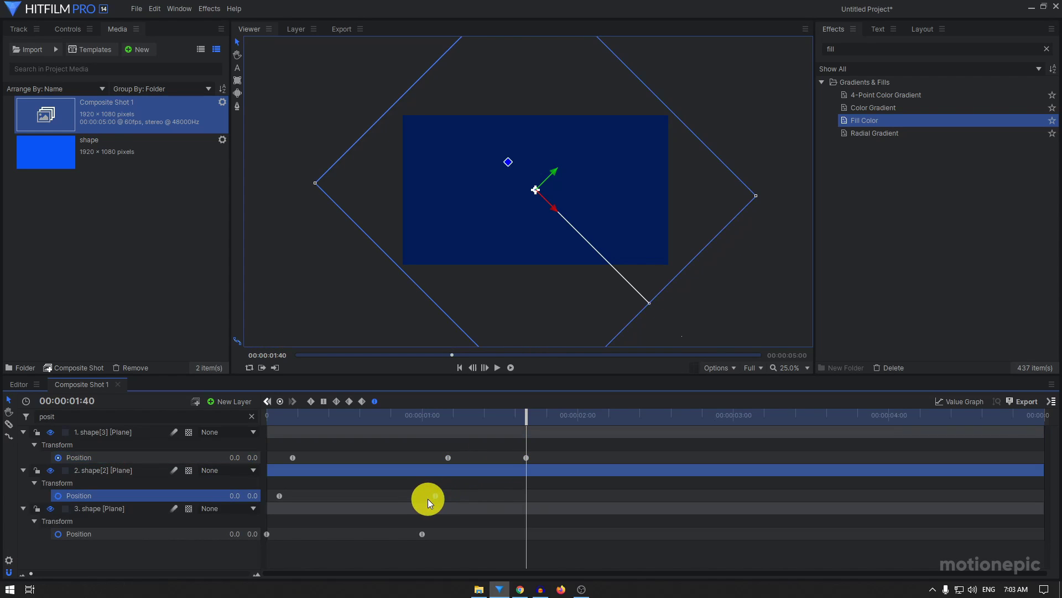
pyautogui.hotkey('ctrl', 'c')
pyautogui.hotkey('ctrl', 'v')
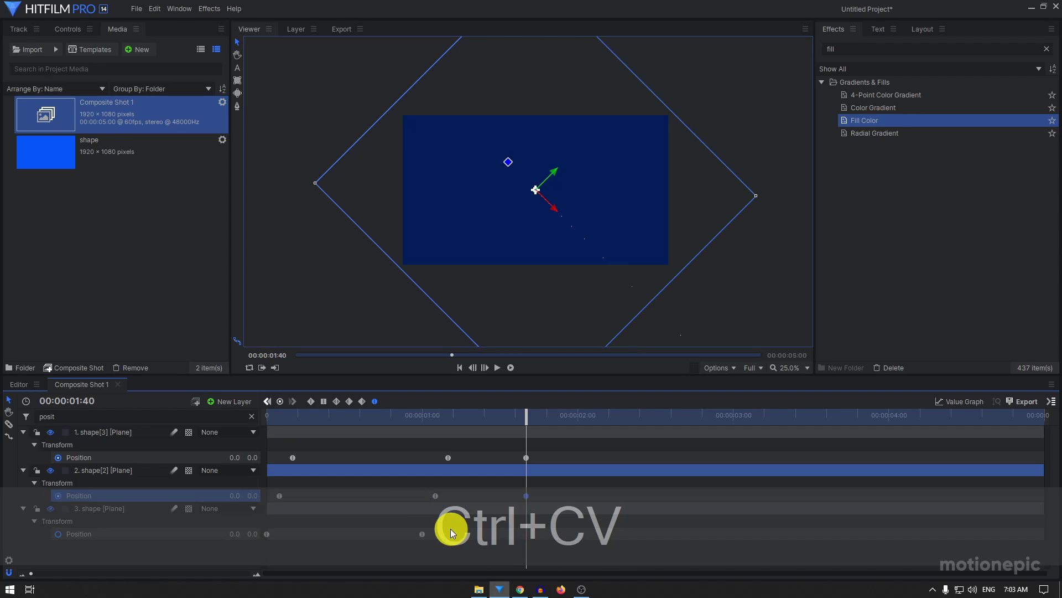
pyautogui.click(422, 533)
pyautogui.hotkey('ctrl', 'c')
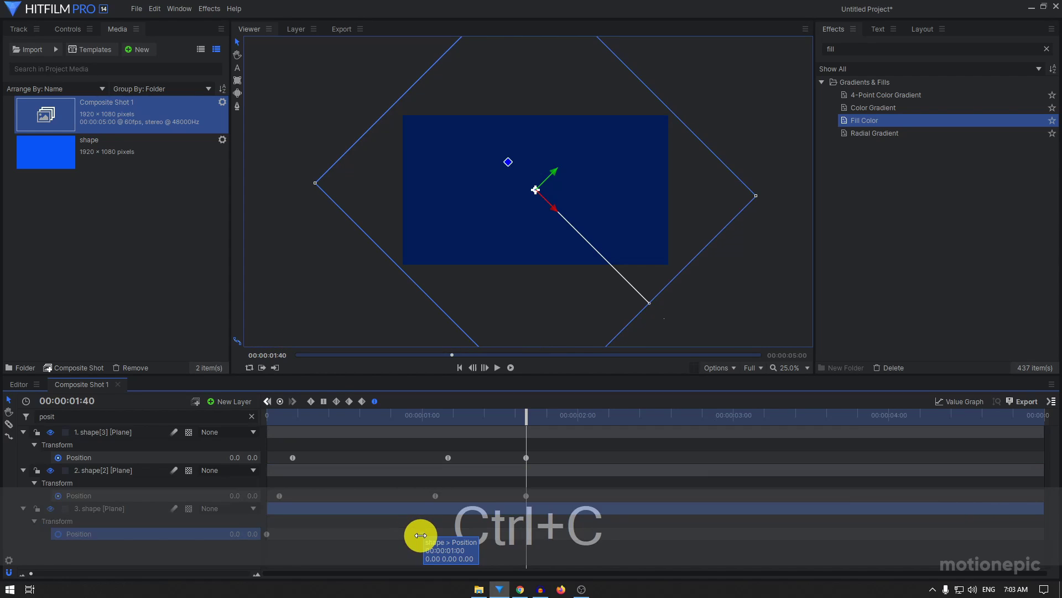
pyautogui.hotkey('ctrl', 'v')
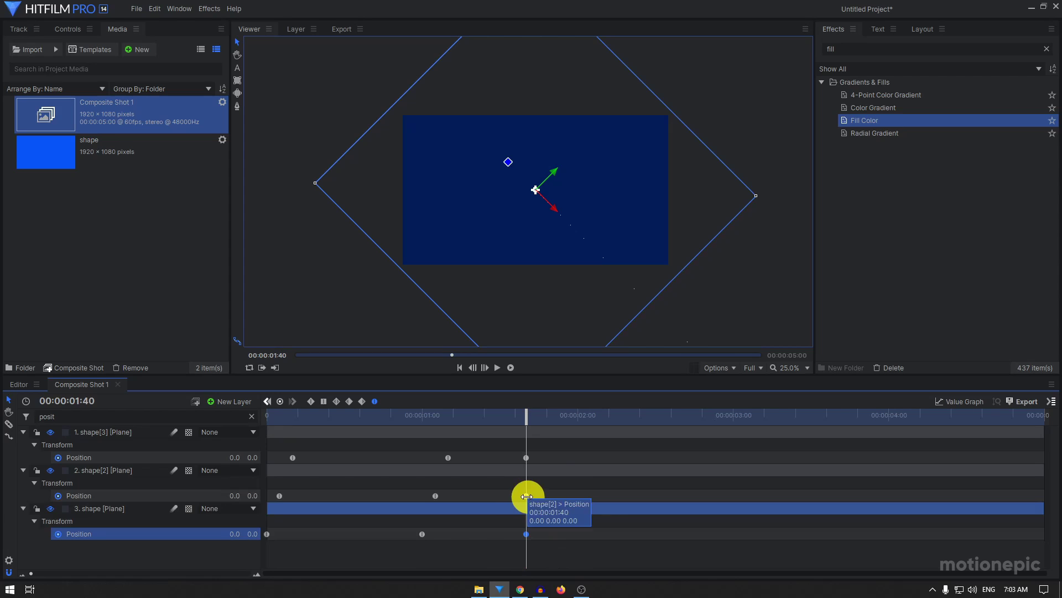
pyautogui.moveTo(527, 496); pyautogui.dragTo(539, 497)
pyautogui.moveTo(527, 534); pyautogui.dragTo(554, 534)
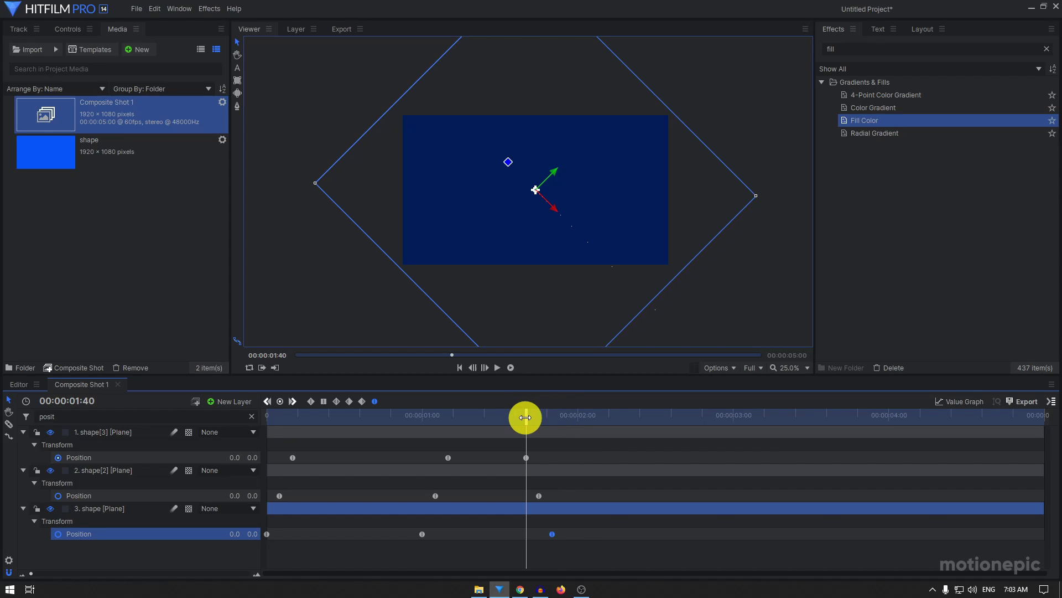
# At 00:00:02:40, move the top plane up-left to -488, 488 to create its exit keyframe.
pyautogui.moveTo(527, 417); pyautogui.dragTo(681, 427)
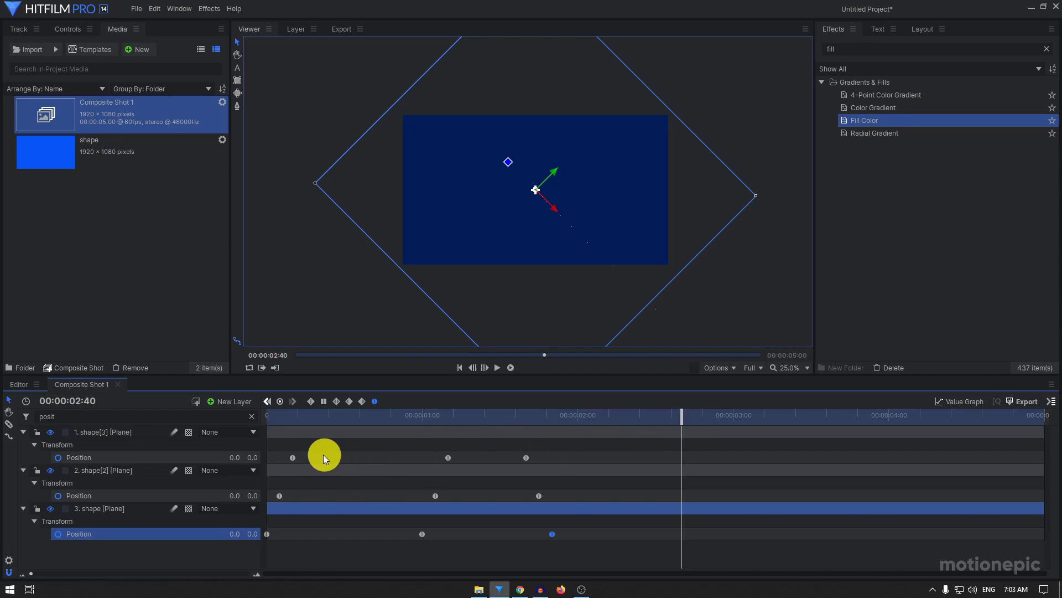
pyautogui.moveTo(324, 457); pyautogui.dragTo(284, 465)
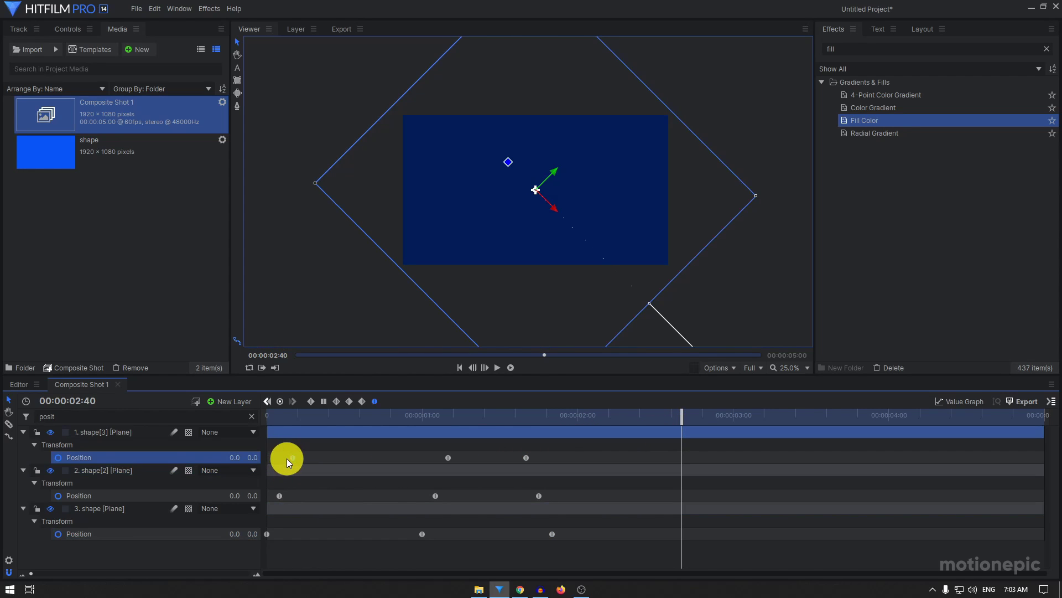
pyautogui.hotkey('ctrl', 'c')
pyautogui.hotkey('ctrl', 'v')
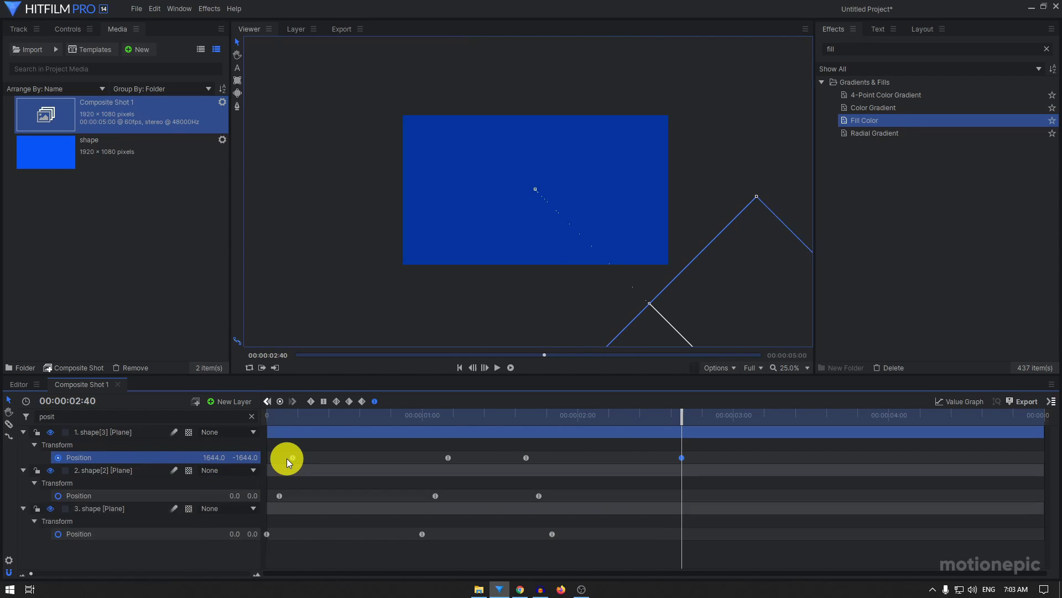
pyautogui.hotkey('ctrl', 'z')
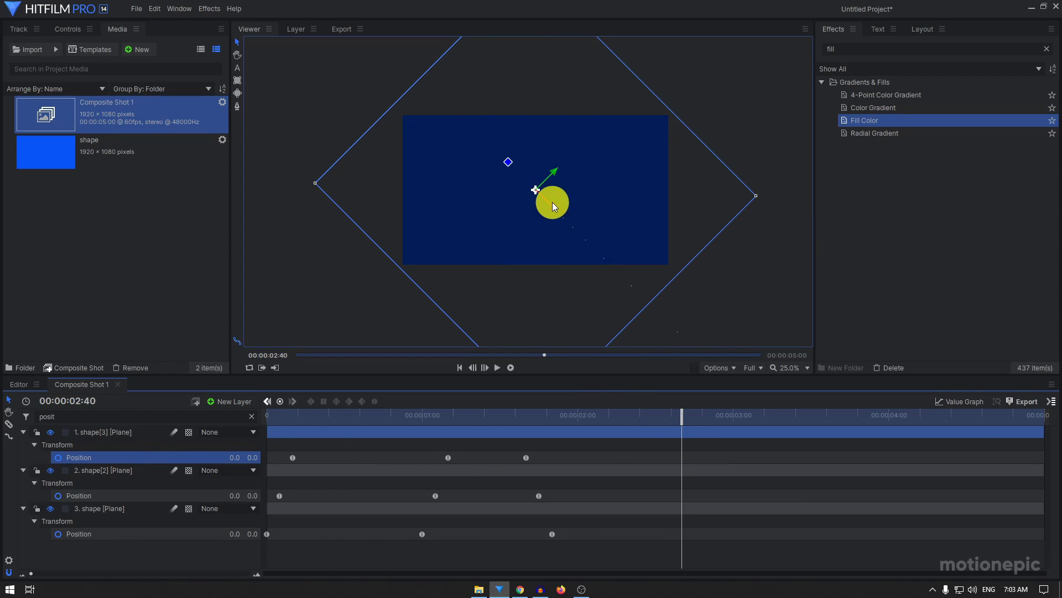
pyautogui.moveTo(554, 210); pyautogui.dragTo(268, 5)
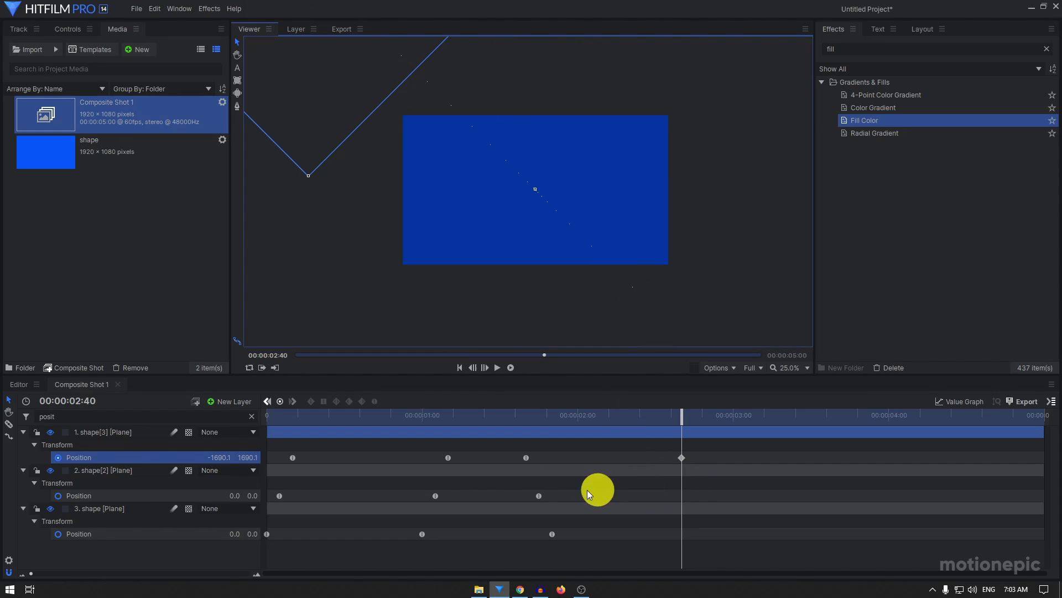
# Slide the second and bottom planes off frame to the upper left, adding matching exit keyframes.
pyautogui.click(159, 496)
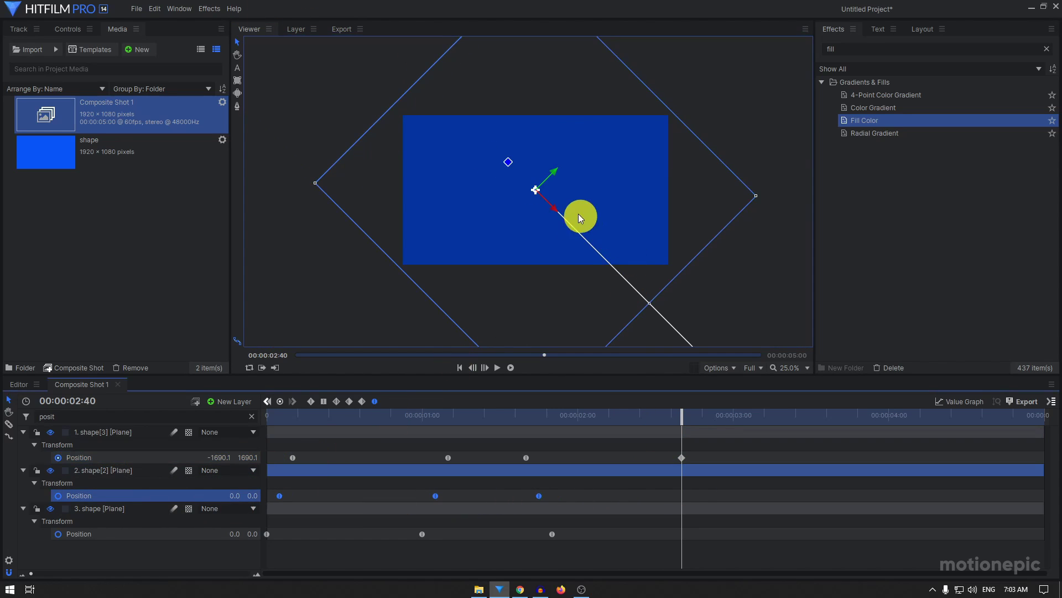
pyautogui.moveTo(553, 210); pyautogui.dragTo(274, 12)
pyautogui.click(161, 534)
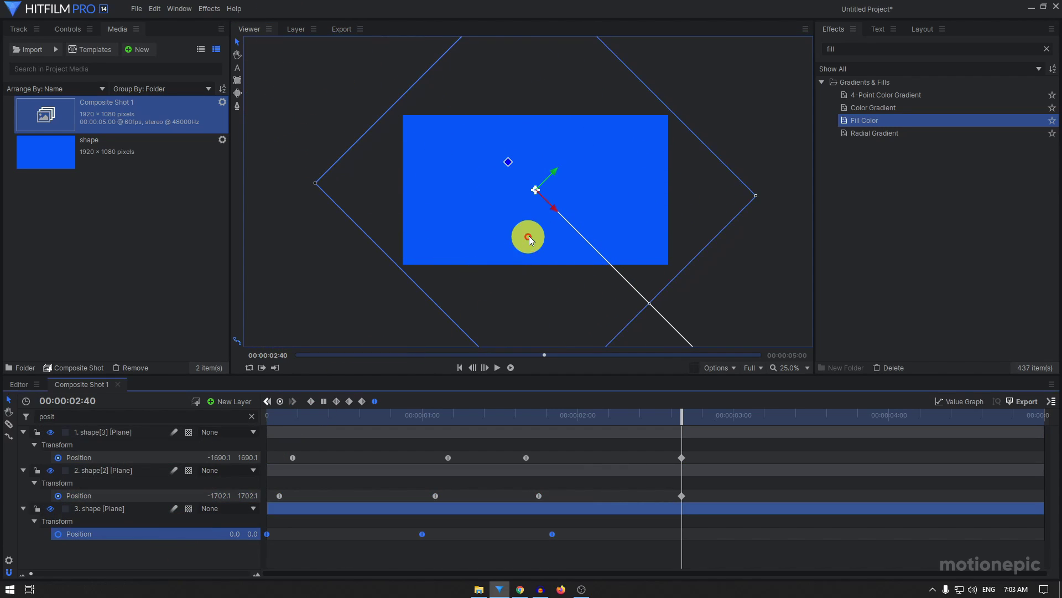
pyautogui.moveTo(559, 207); pyautogui.dragTo(281, 5)
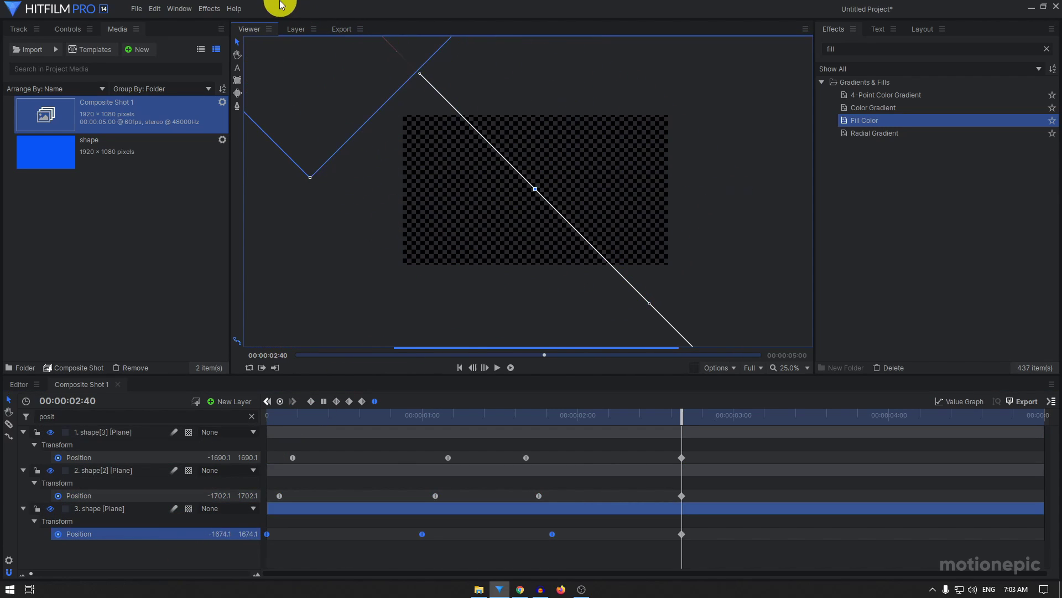
# Delay the second plane's exit keyframe slightly and the bottom plane's to about 2:51, then select all three exit keyframes.
pyautogui.click(683, 496)
pyautogui.moveTo(684, 498); pyautogui.dragTo(695, 498)
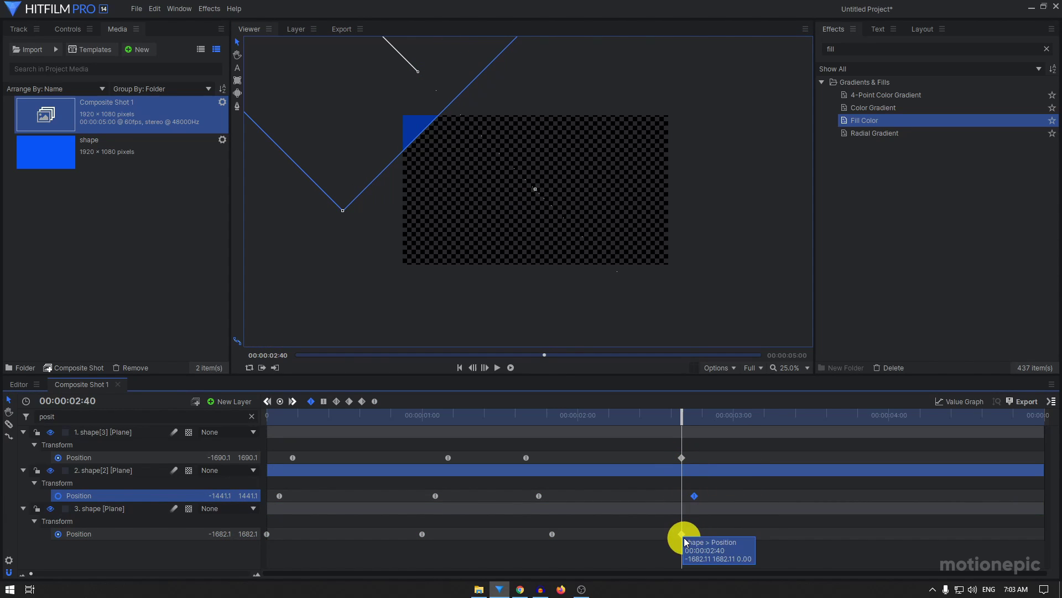
pyautogui.moveTo(682, 534); pyautogui.dragTo(709, 537)
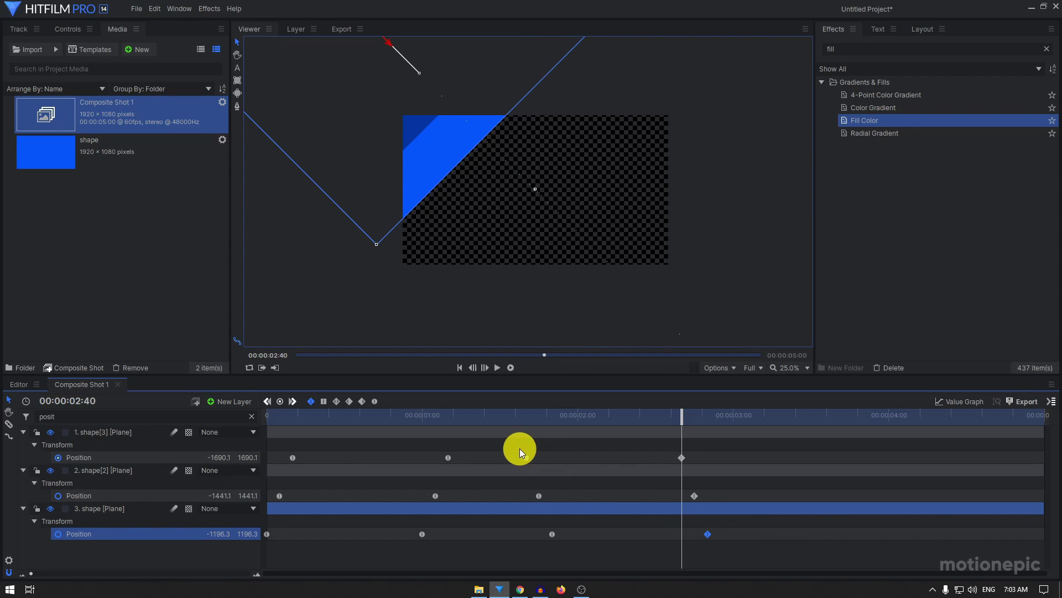
pyautogui.moveTo(662, 444); pyautogui.dragTo(745, 546)
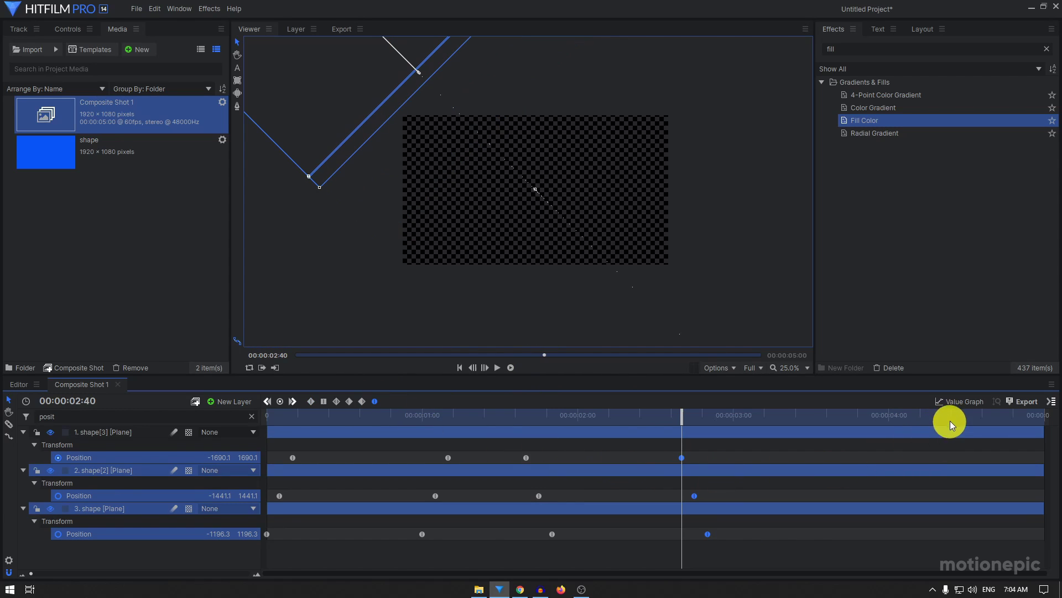
# Ease each plane's position curve into its exit keyframe in the Value Graph, then preview the slide.
pyautogui.click(952, 401)
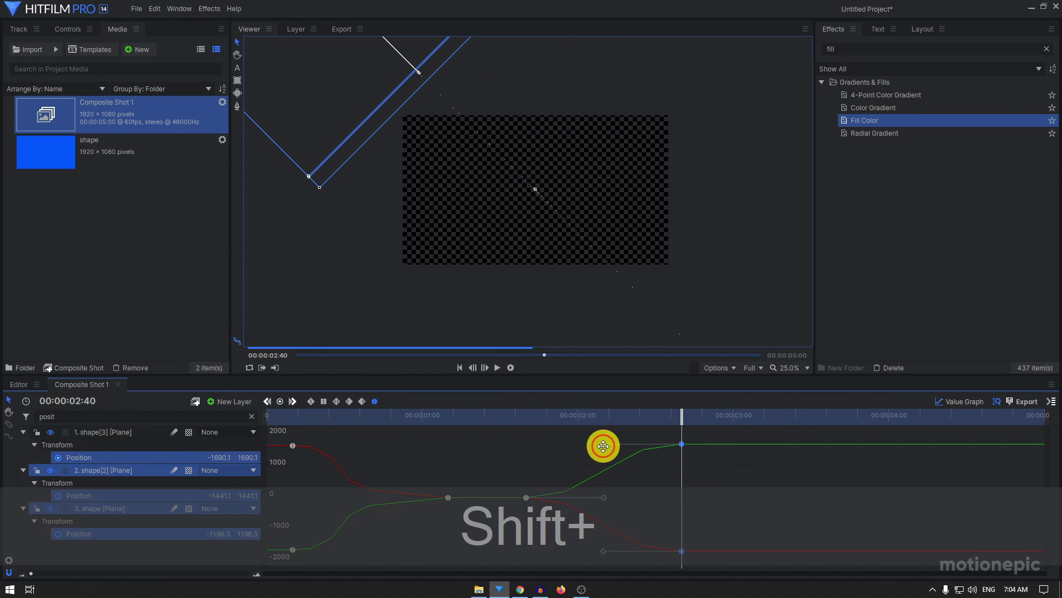
pyautogui.moveTo(604, 443); pyautogui.dragTo(475, 445)
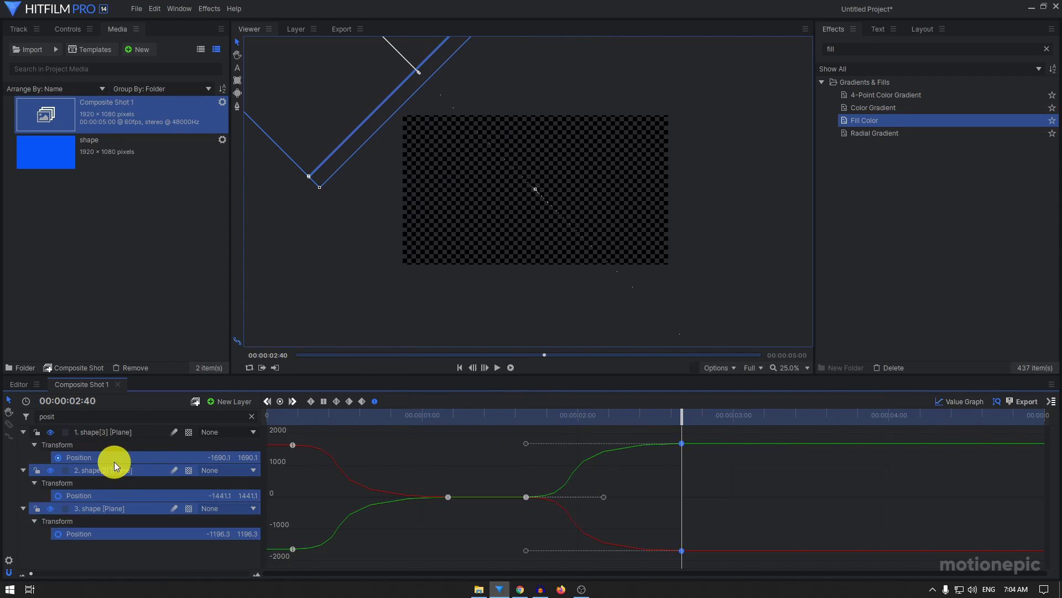
pyautogui.click(118, 496)
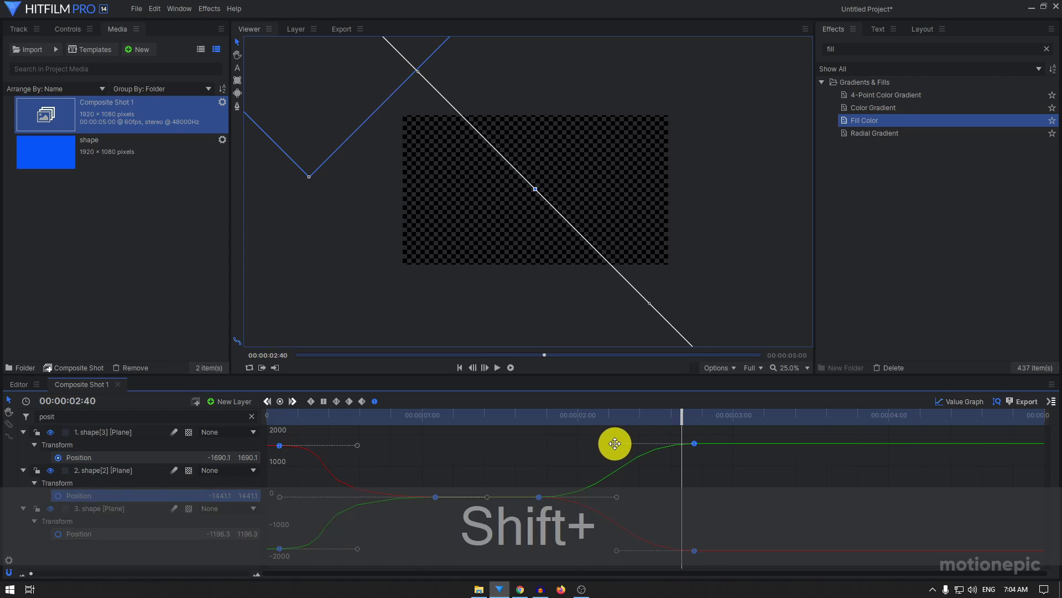
pyautogui.moveTo(617, 446); pyautogui.dragTo(483, 446)
pyautogui.click(160, 538)
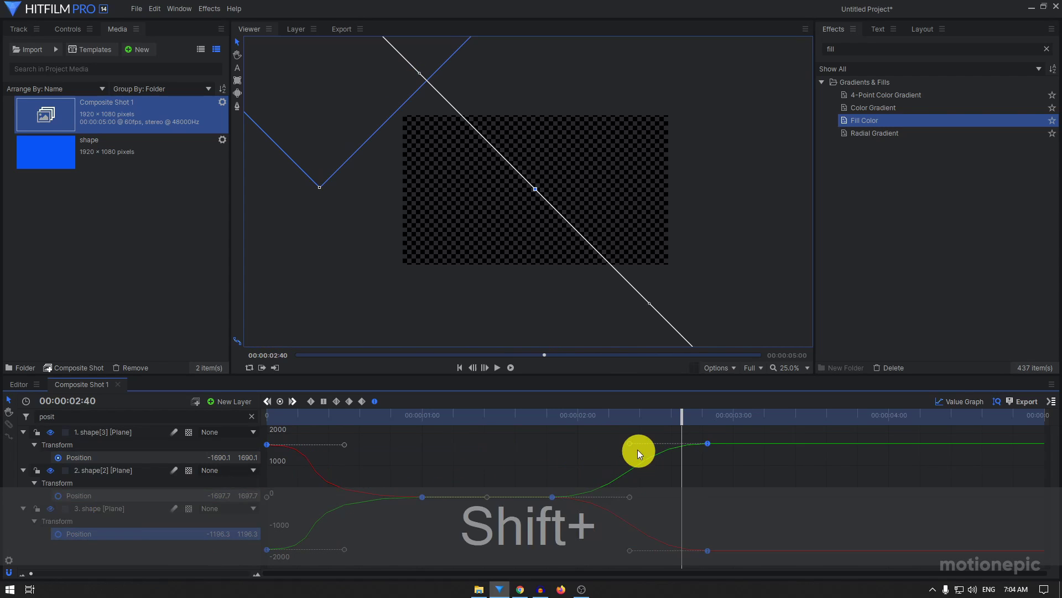
pyautogui.moveTo(638, 450); pyautogui.dragTo(620, 444)
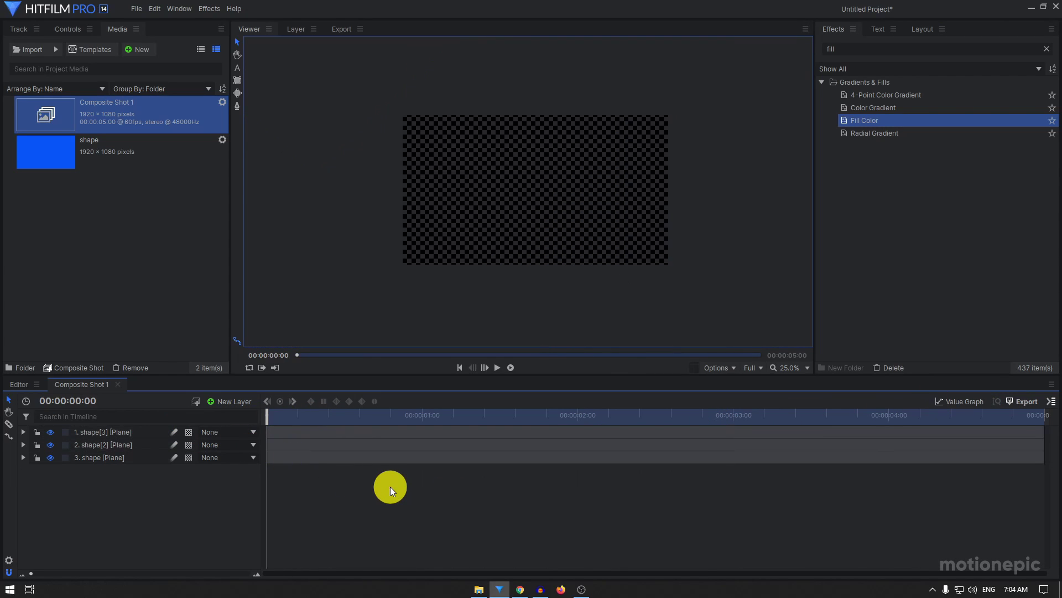
pyautogui.press('space')
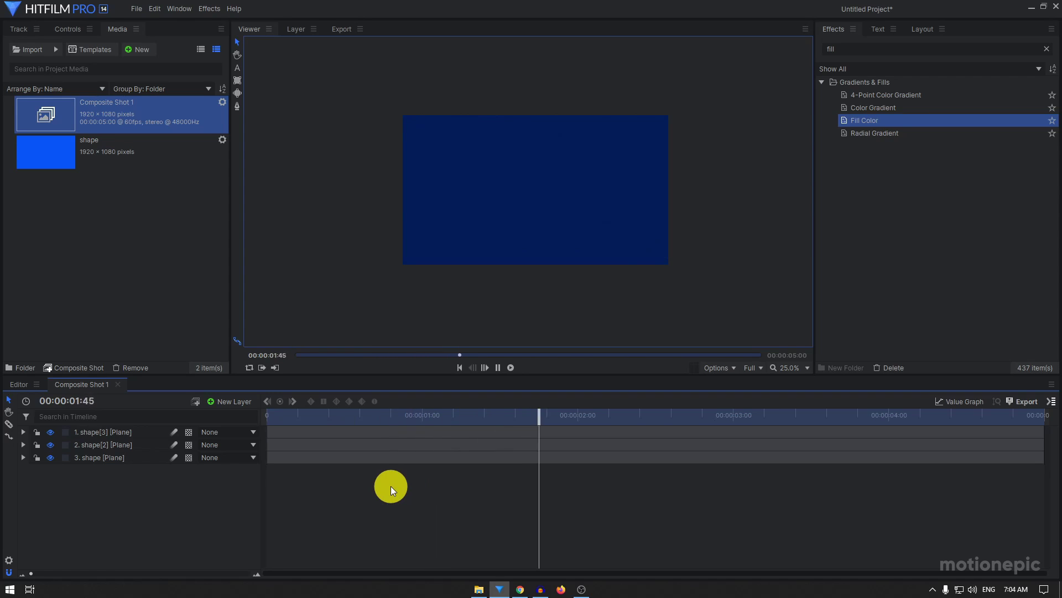
pyautogui.press('space')
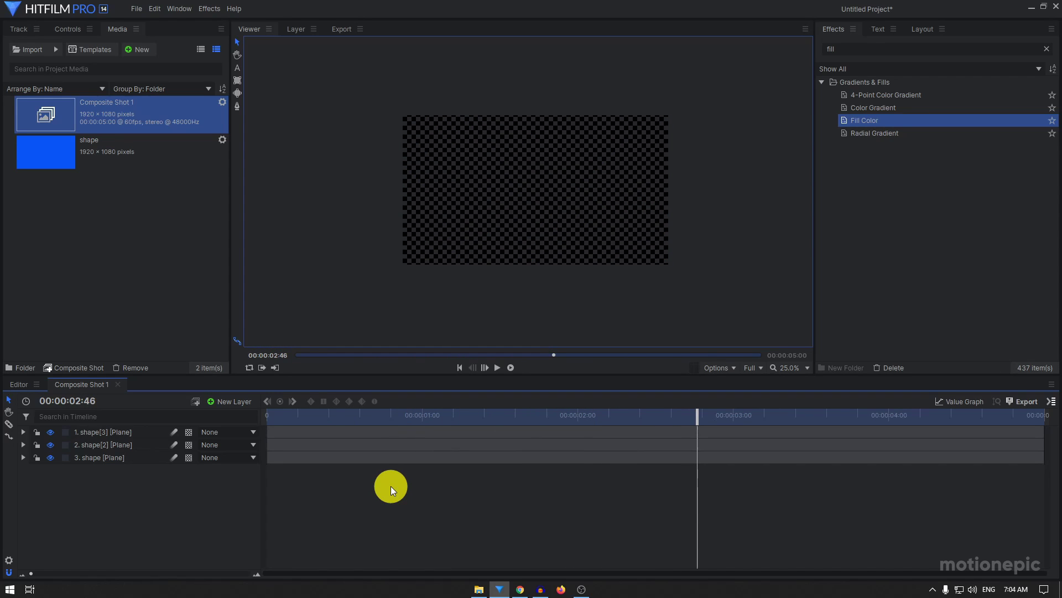
# Import the samurai esports logo PNG from Downloads into the Media panel.
pyautogui.click(481, 589)
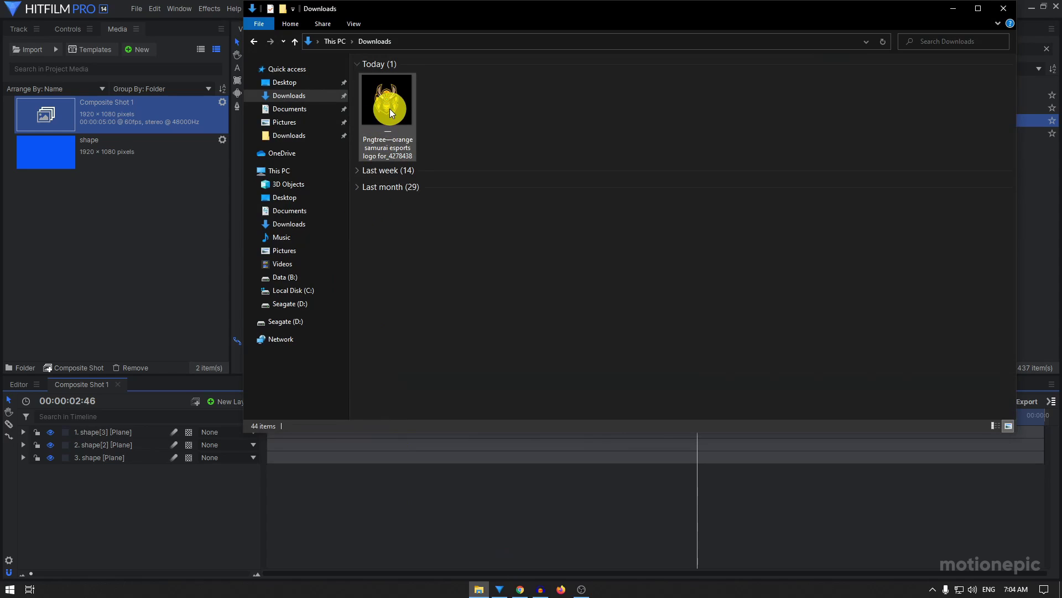
pyautogui.click(391, 113)
pyautogui.moveTo(392, 113); pyautogui.dragTo(111, 241)
pyautogui.click(198, 289)
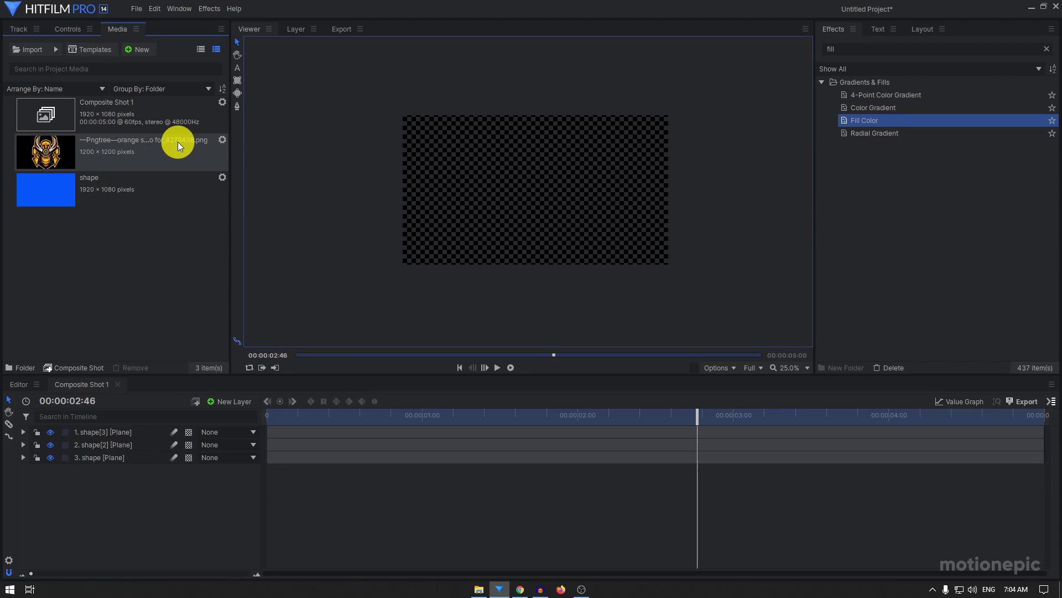
# Add the logo PNG as the top layer, try the Demult effect on it, then remove Demult.
pyautogui.moveTo(70, 157); pyautogui.dragTo(121, 429)
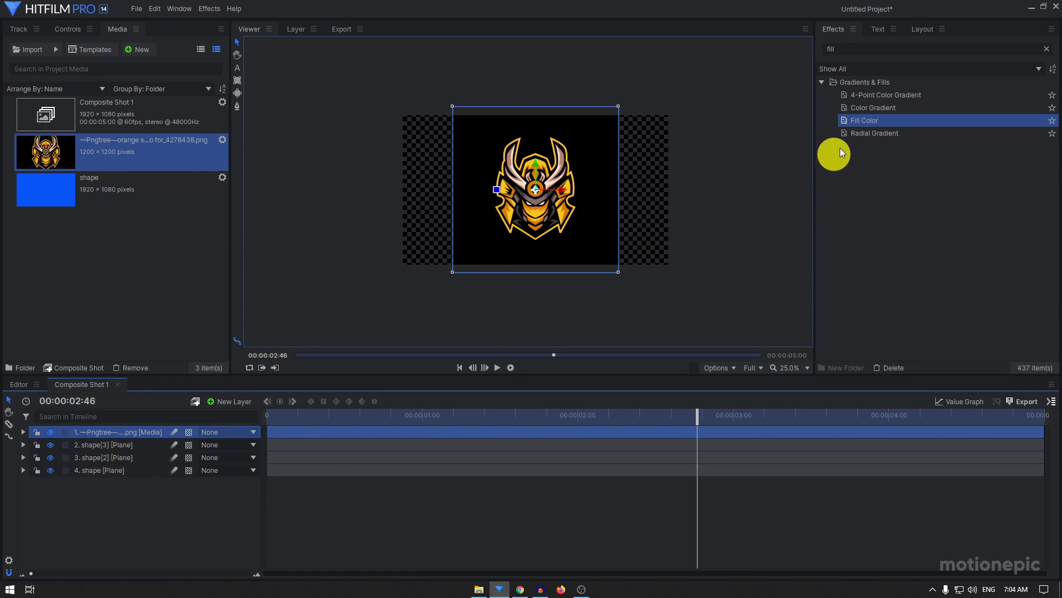
pyautogui.moveTo(857, 48); pyautogui.dragTo(762, 53)
pyautogui.write('dem')
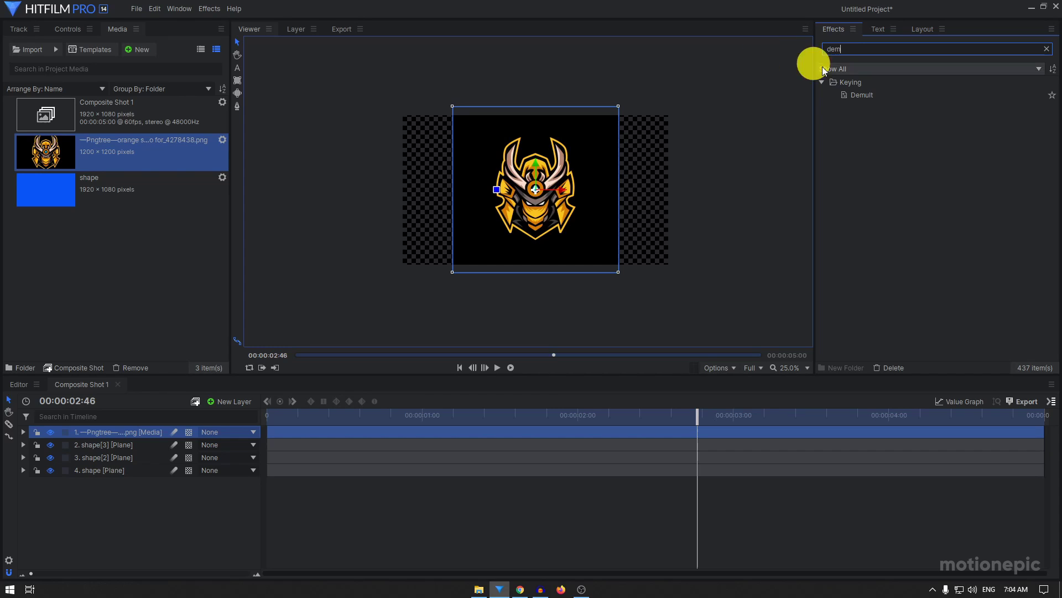
pyautogui.moveTo(861, 95); pyautogui.dragTo(111, 434)
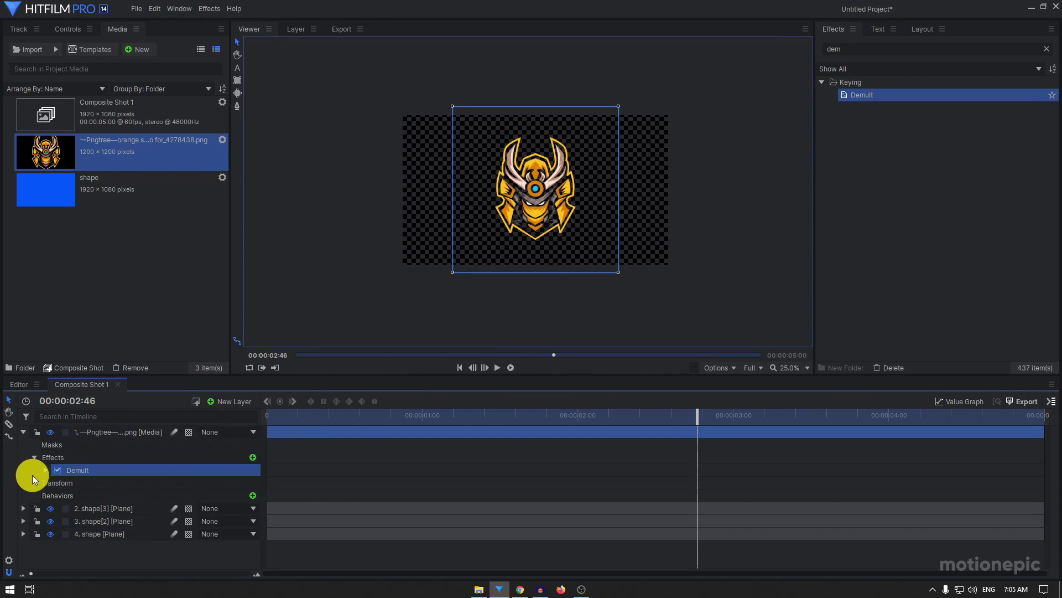
pyautogui.click(46, 470)
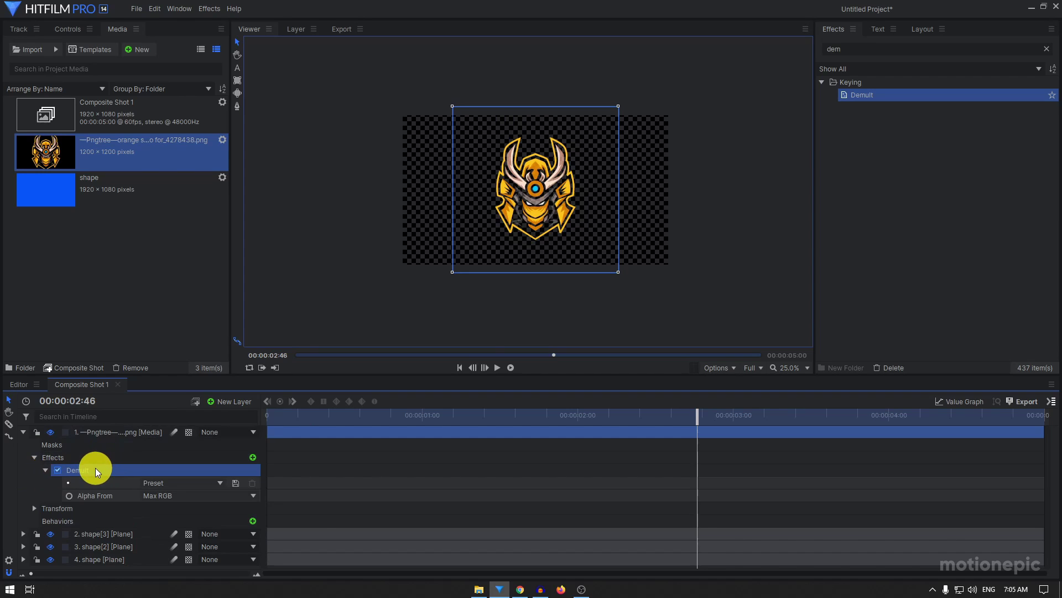
pyautogui.scroll(4, 543, 205)
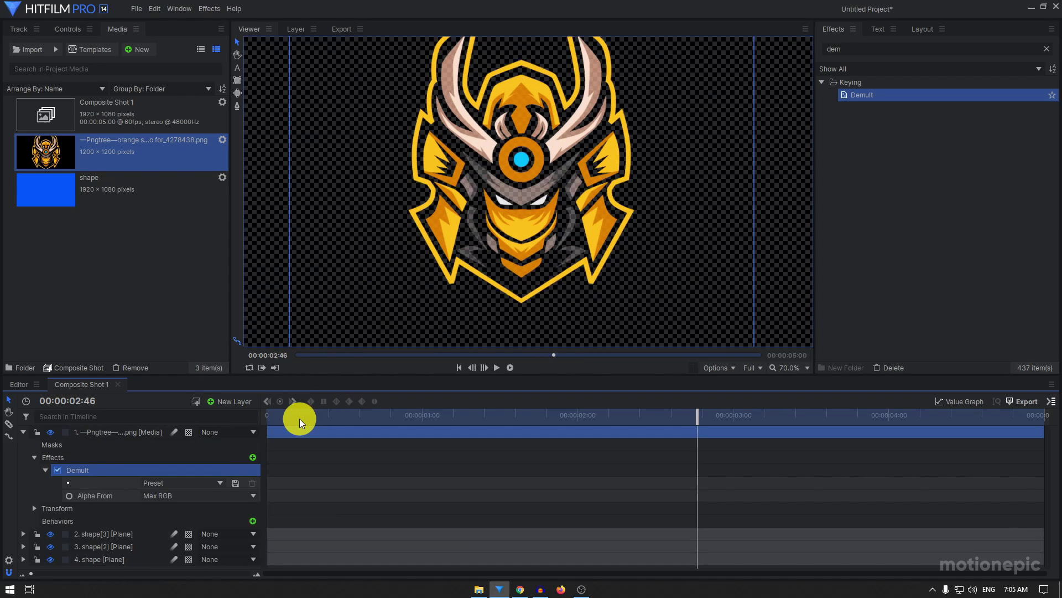
pyautogui.press('Delete')
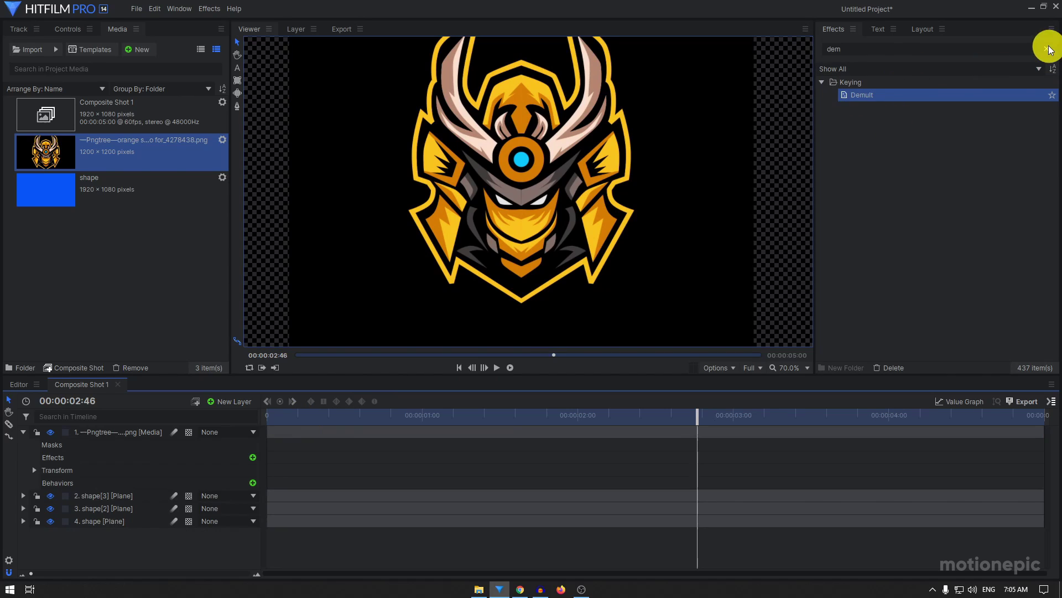
# Apply a Luminance Key to the logo layer, Key Out Darker with threshold 0.06.
pyautogui.click(1047, 51)
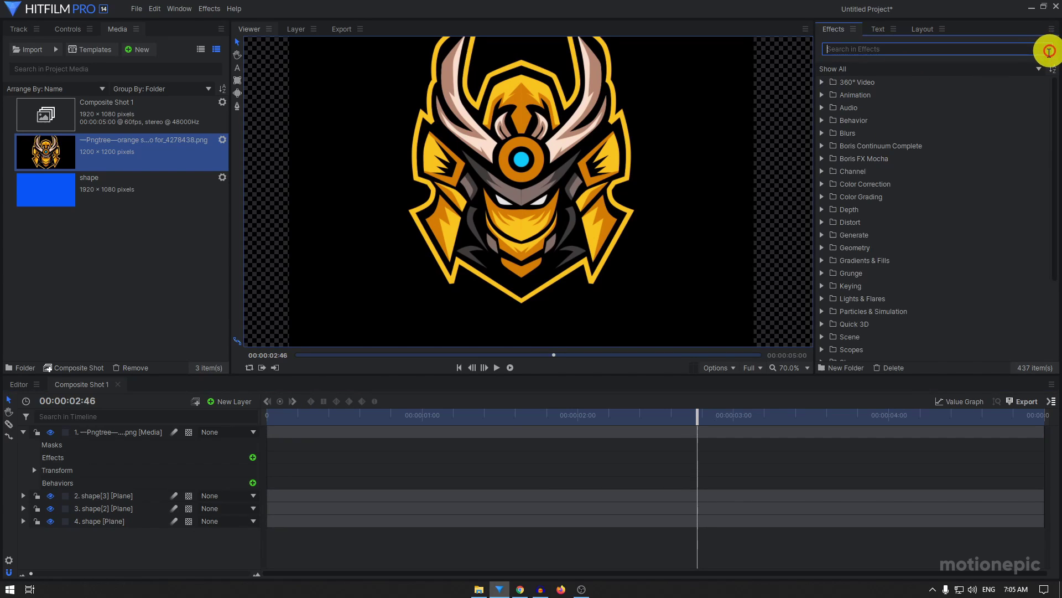
pyautogui.click(822, 286)
pyautogui.scroll(-3, 889, 327)
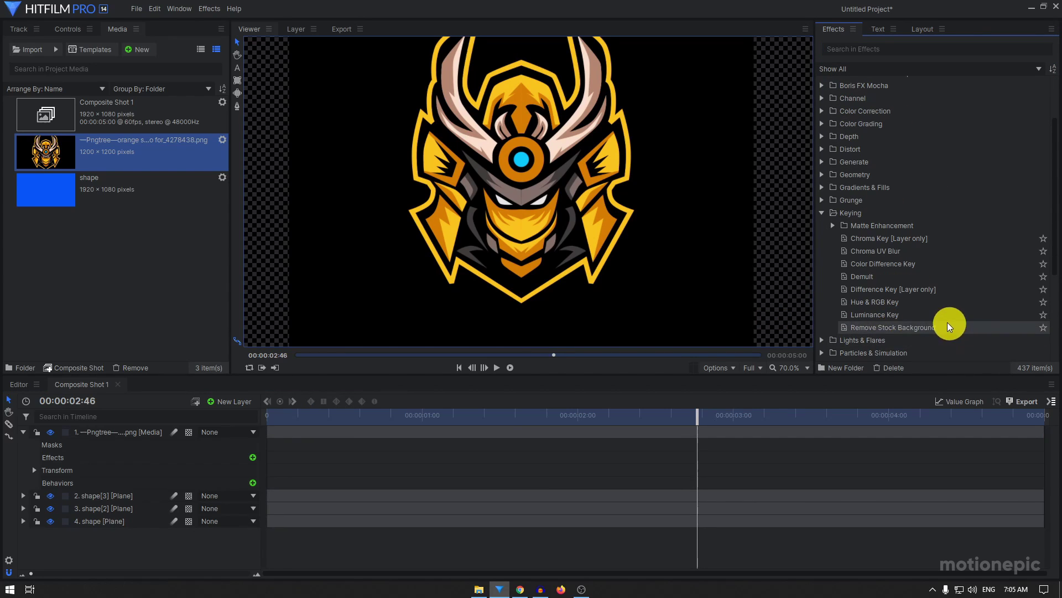
pyautogui.click(864, 320)
pyautogui.moveTo(864, 320); pyautogui.dragTo(108, 433)
pyautogui.click(46, 470)
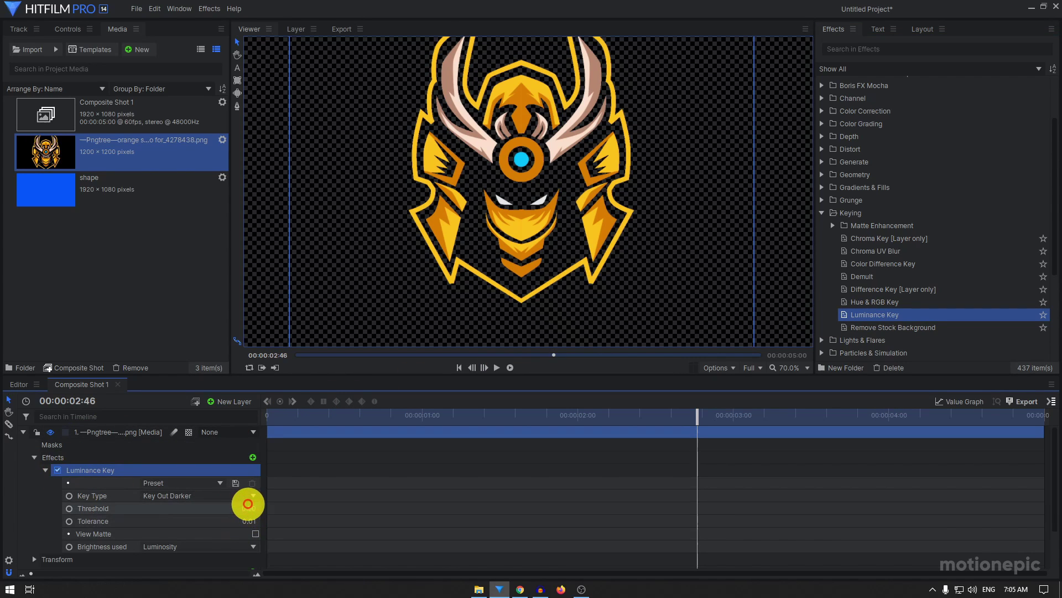
pyautogui.moveTo(248, 503); pyautogui.dragTo(248, 504)
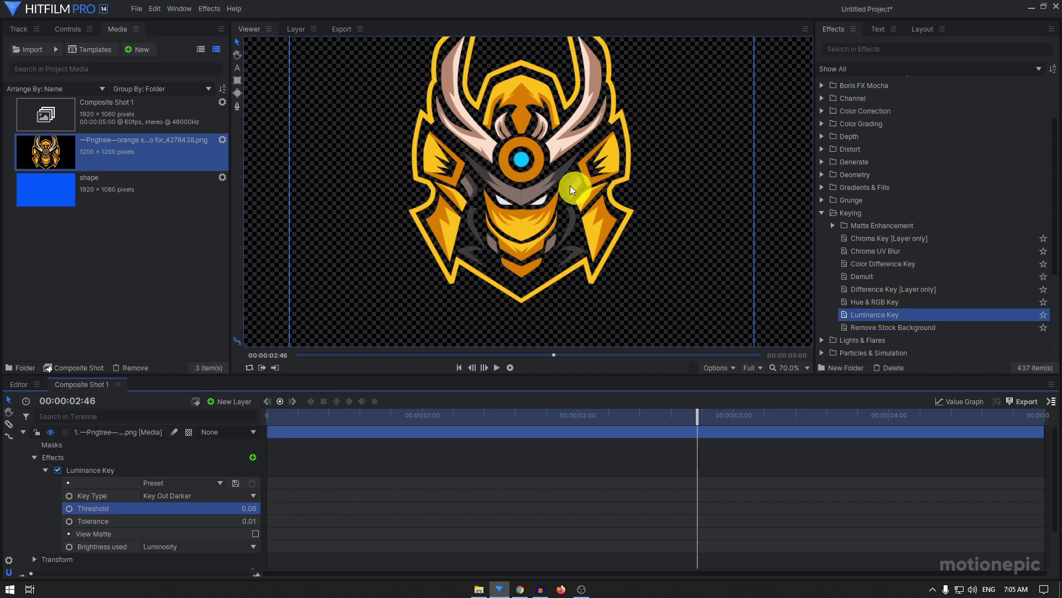
pyautogui.scroll(-3, 568, 180)
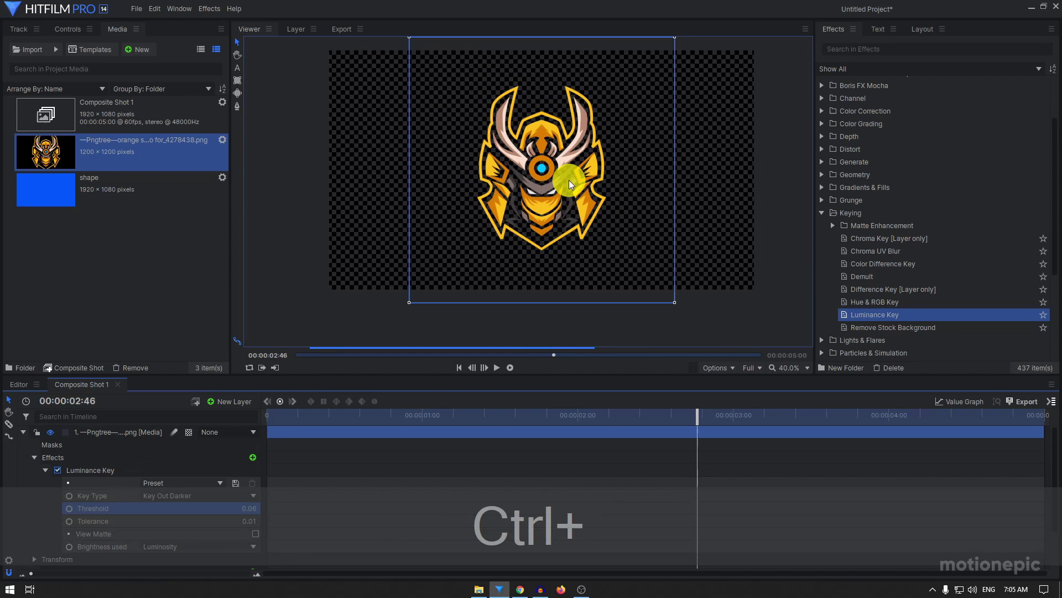
# Scale the logo layer from 100% down to 50% in its Transform properties.
pyautogui.click(23, 432)
pyautogui.click(138, 532)
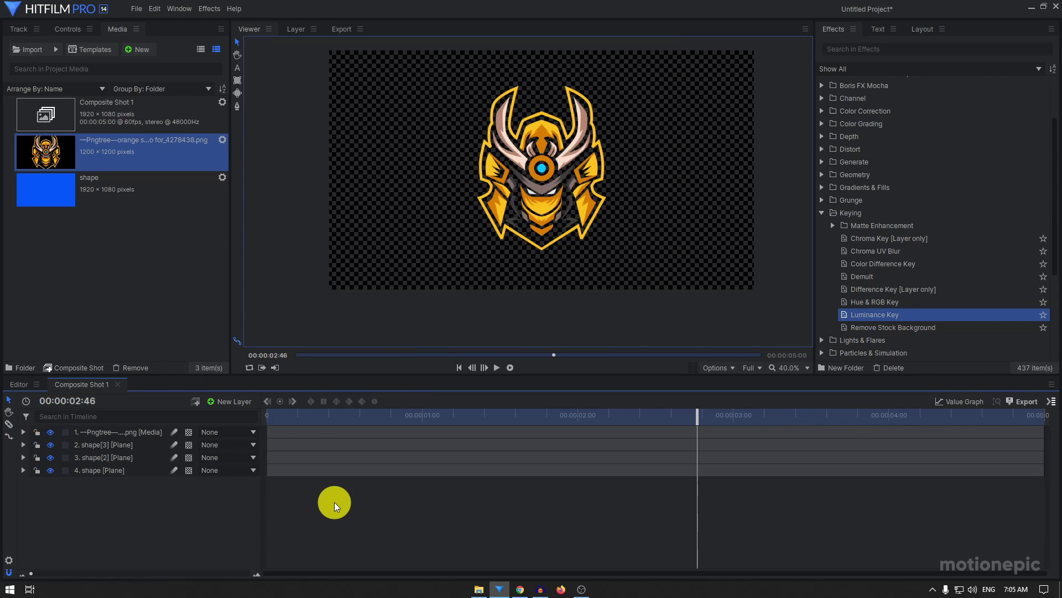
pyautogui.moveTo(303, 416); pyautogui.dragTo(259, 416)
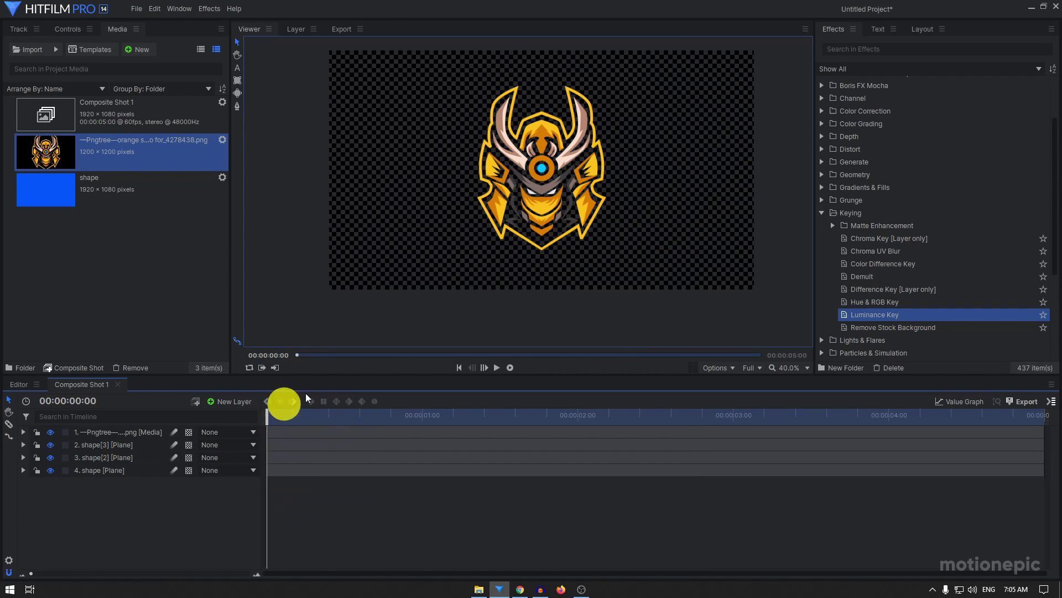
pyautogui.scroll(-1, 577, 172)
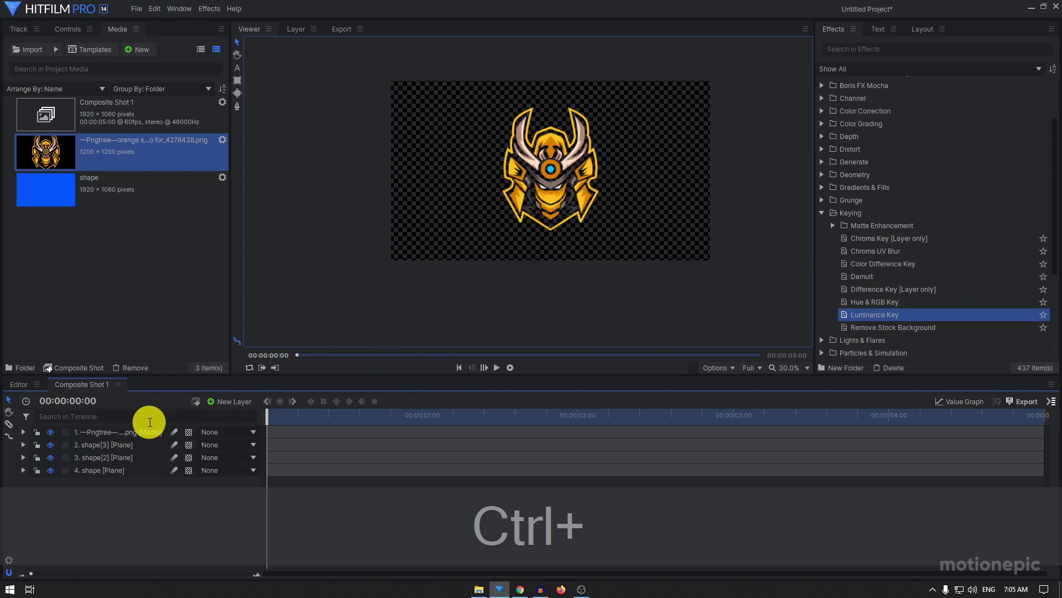
pyautogui.click(22, 432)
pyautogui.click(34, 462)
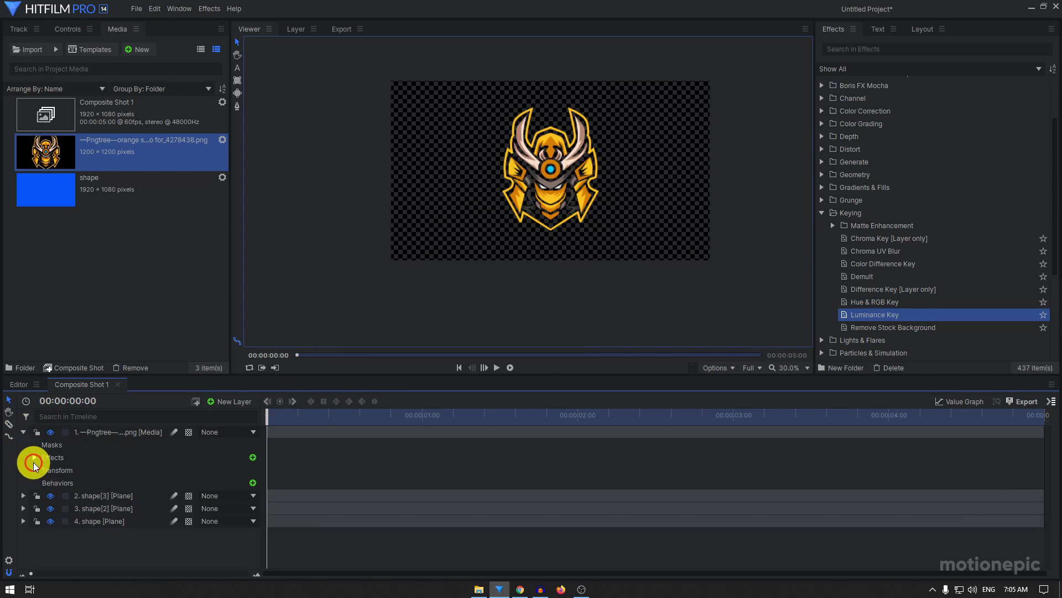
pyautogui.click(35, 470)
pyautogui.moveTo(206, 521); pyautogui.dragTo(206, 521)
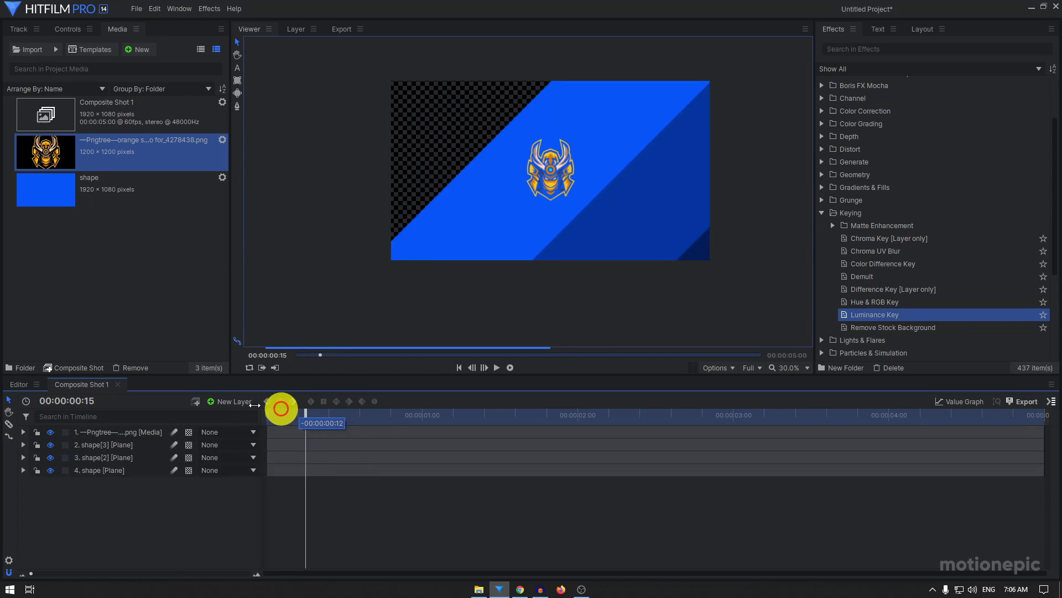
pyautogui.moveTo(280, 408); pyautogui.dragTo(333, 418)
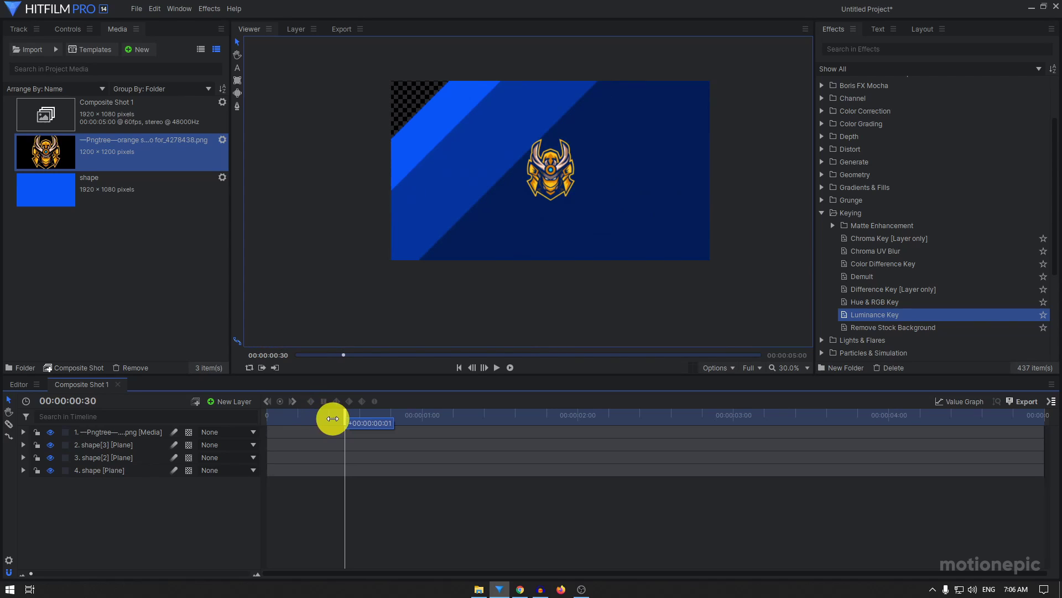
# Search 'set' in Effects and apply Set Matte [Layer only] to the samurai logo layer.
pyautogui.click(105, 446)
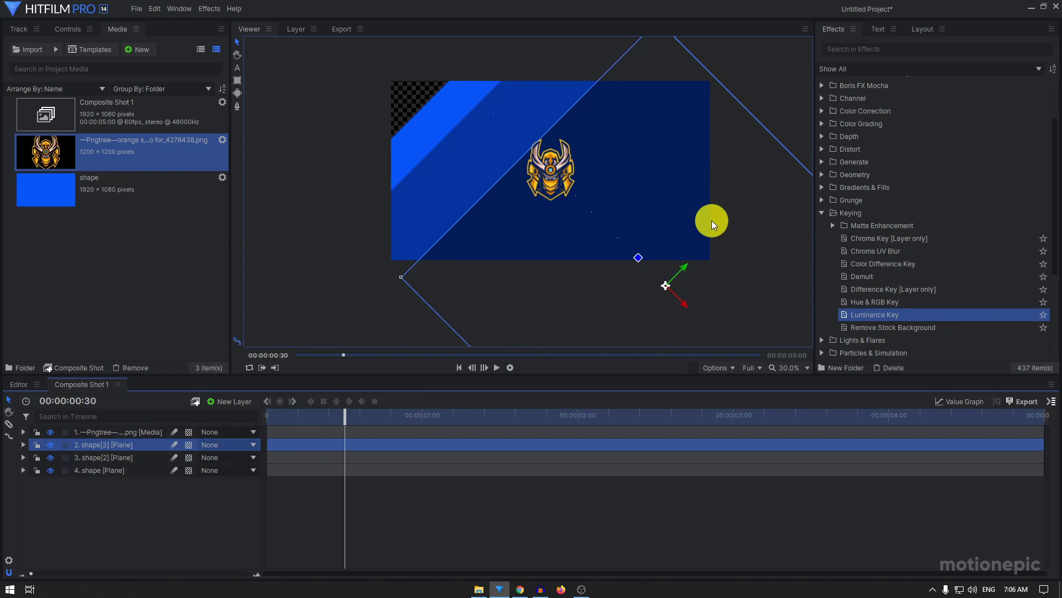
pyautogui.click(845, 50)
pyautogui.write('se')
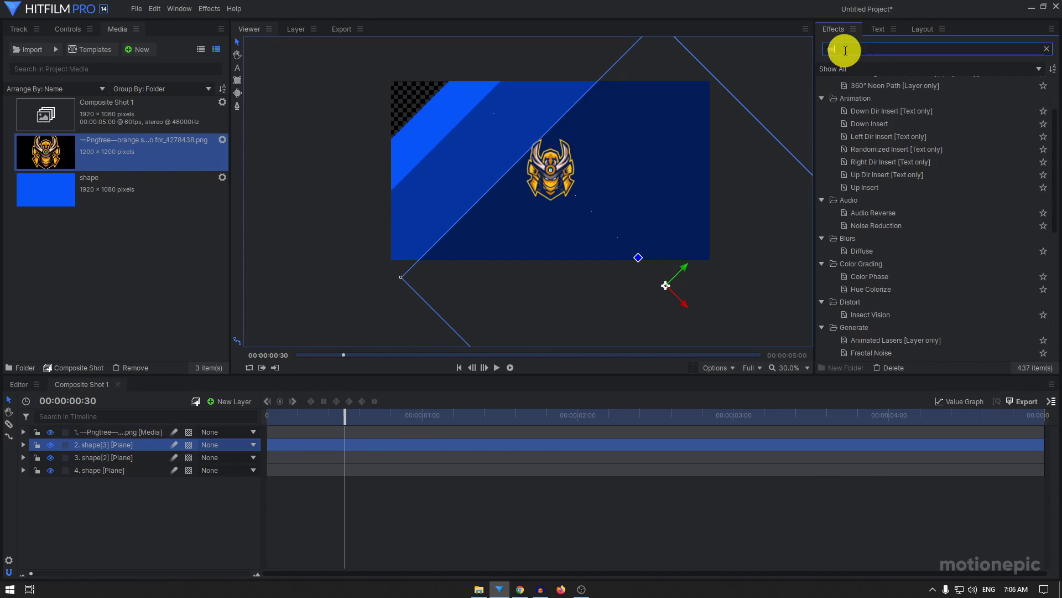
pyautogui.write('t')
pyautogui.moveTo(894, 112); pyautogui.dragTo(257, 428)
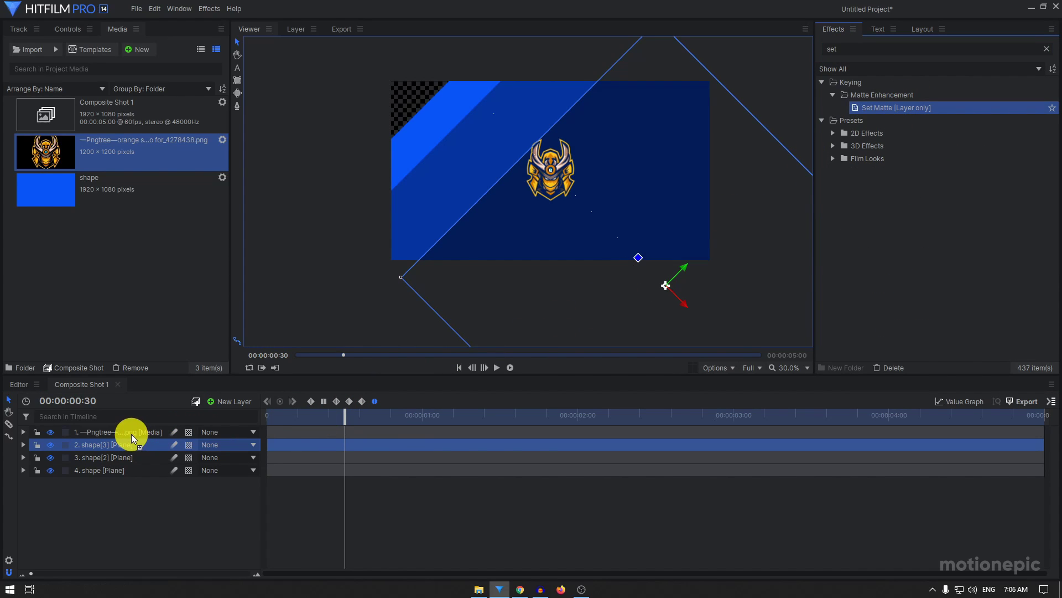
pyautogui.moveTo(131, 434); pyautogui.dragTo(131, 434)
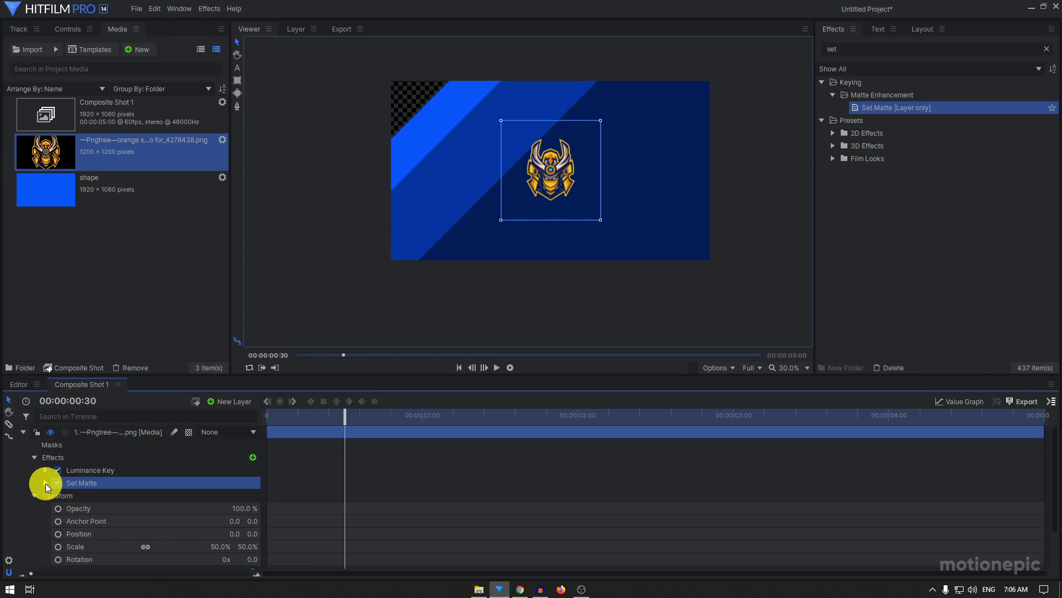
# Set the logo's Set Matte source to 2. shape[3], blend to Subtract, with Invert enabled.
pyautogui.click(59, 29)
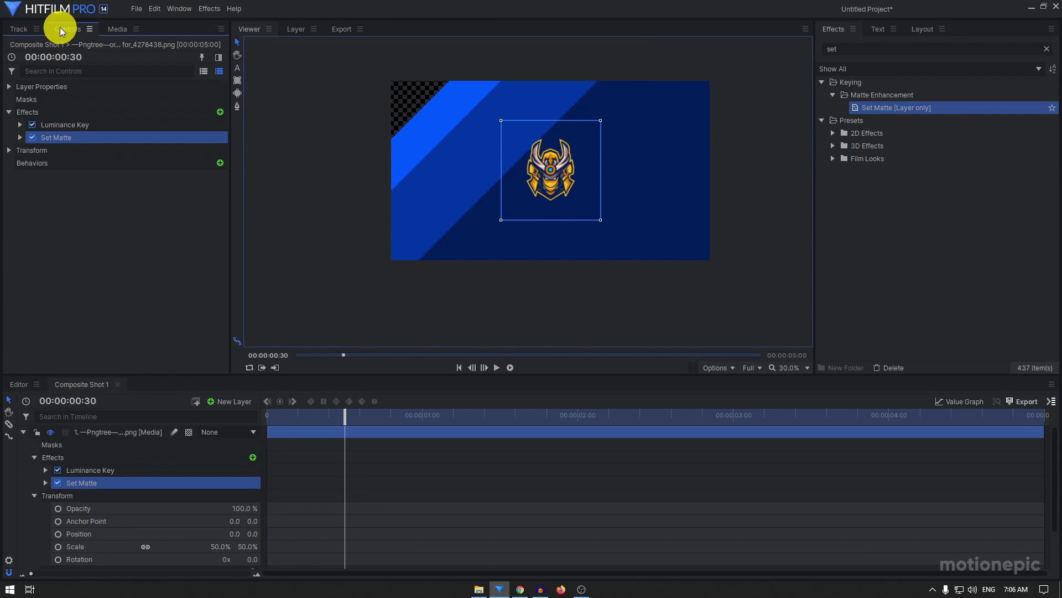
pyautogui.click(20, 137)
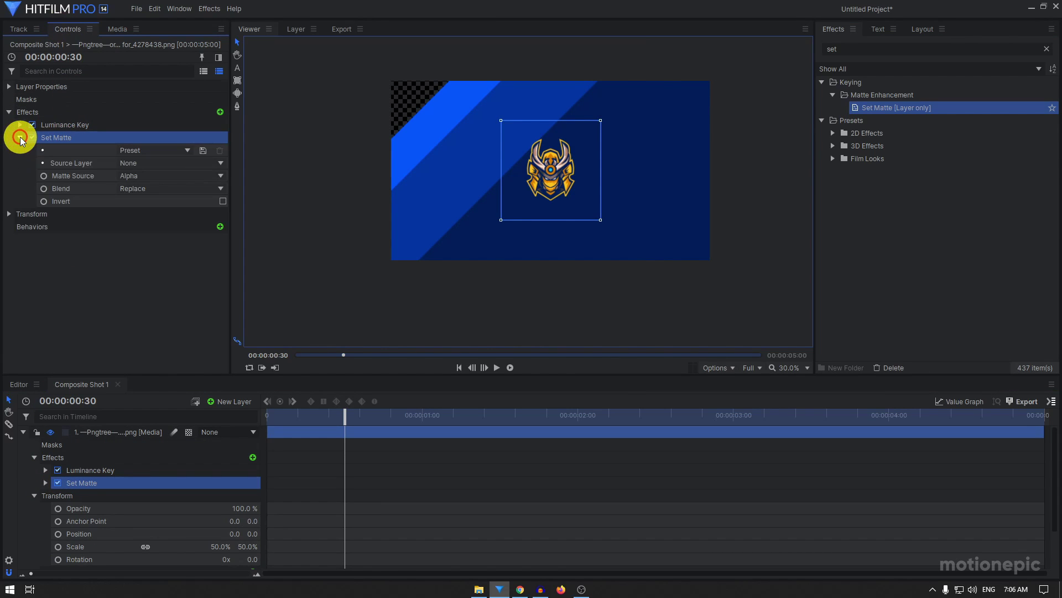
pyautogui.click(142, 164)
pyautogui.click(139, 191)
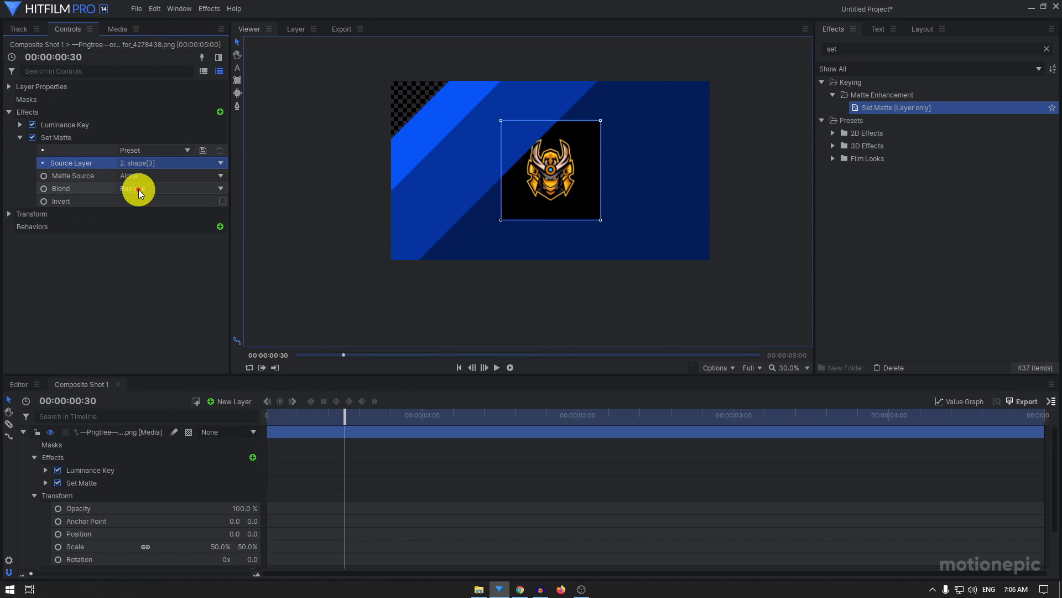
pyautogui.click(139, 189)
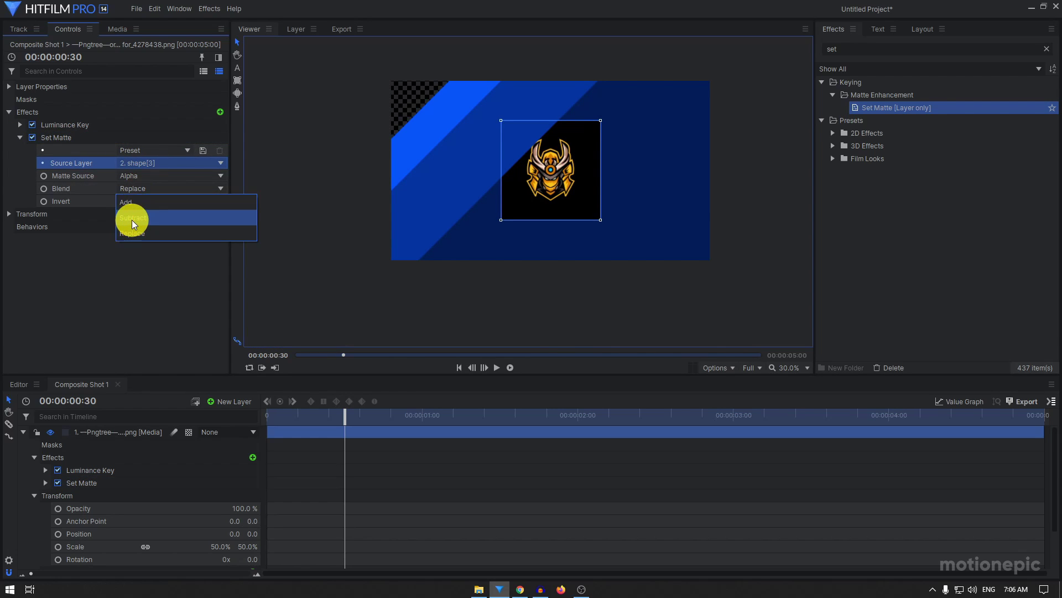
pyautogui.click(132, 220)
pyautogui.moveTo(303, 423); pyautogui.dragTo(554, 442)
pyautogui.click(223, 201)
# Preview the matted logo from the start and collapse the logo layer's effects group.
pyautogui.moveTo(503, 420); pyautogui.dragTo(552, 422)
pyautogui.click(319, 449)
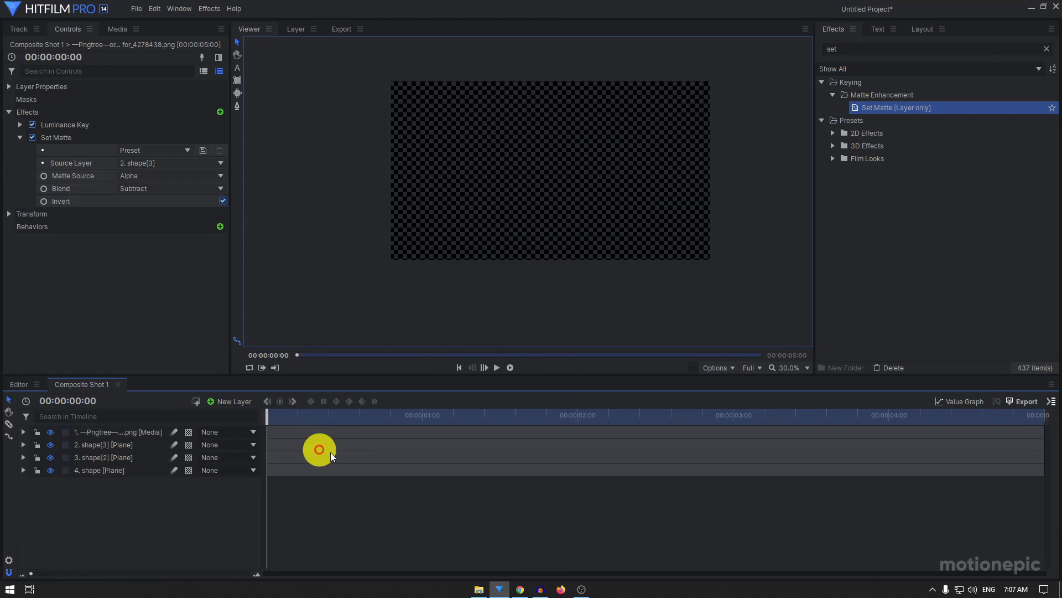
pyautogui.press('space')
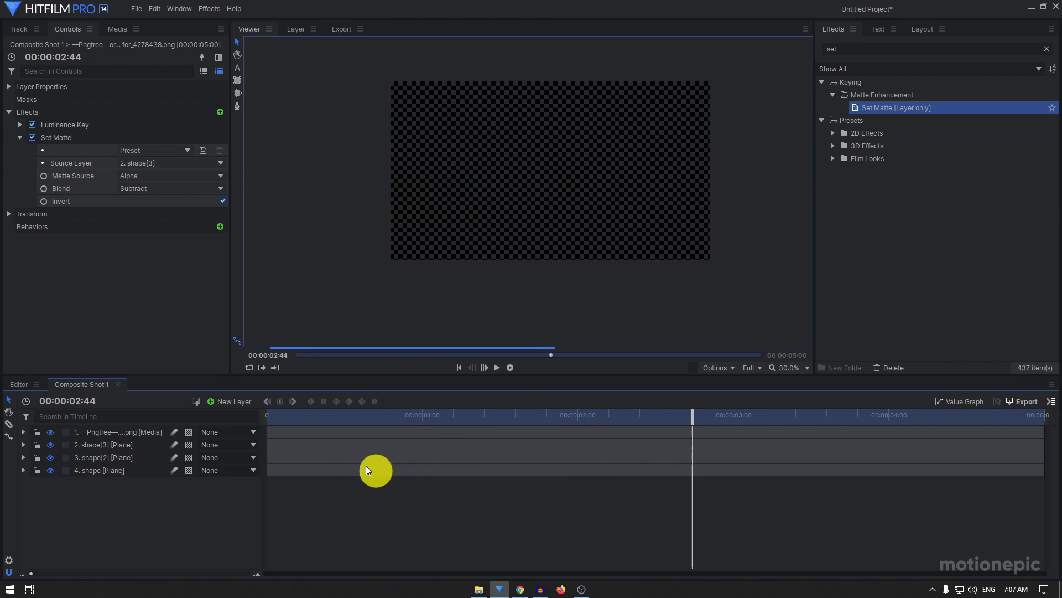
pyautogui.moveTo(274, 417); pyautogui.dragTo(266, 417)
pyautogui.click(23, 433)
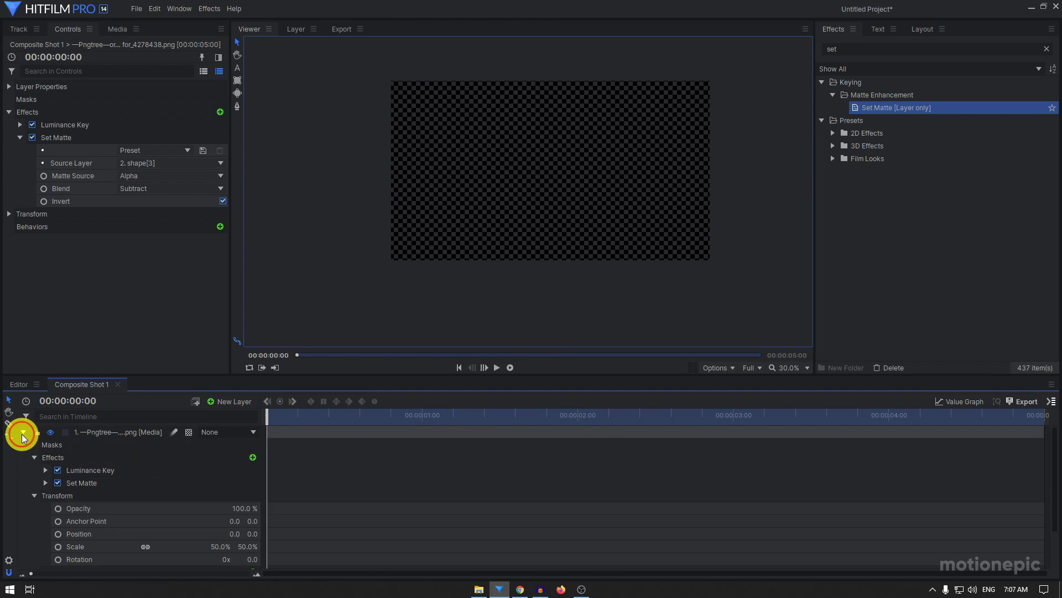
pyautogui.click(37, 459)
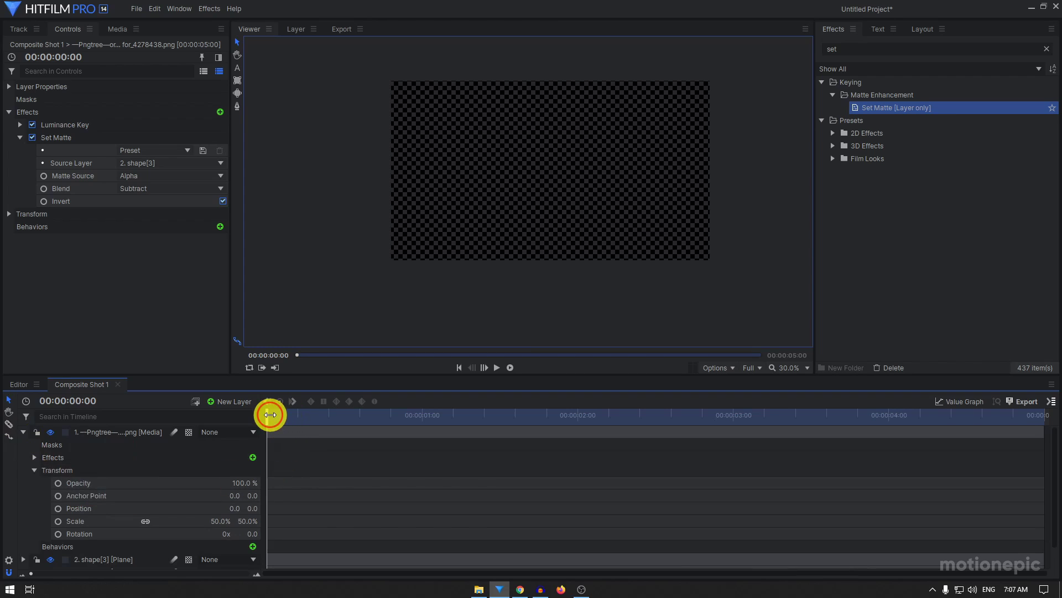
# Keyframe the logo's Scale at 50% at 00:00:00:27 and 70% at 00:00:02:00, then play back.
pyautogui.moveTo(270, 414); pyautogui.dragTo(340, 427)
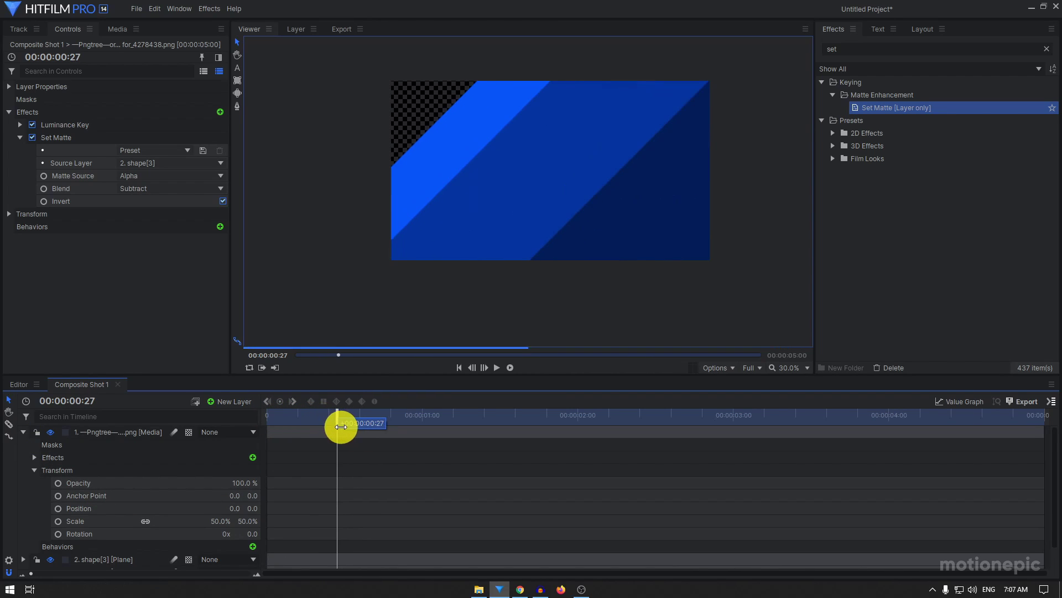
pyautogui.click(58, 521)
pyautogui.moveTo(357, 419); pyautogui.dragTo(577, 439)
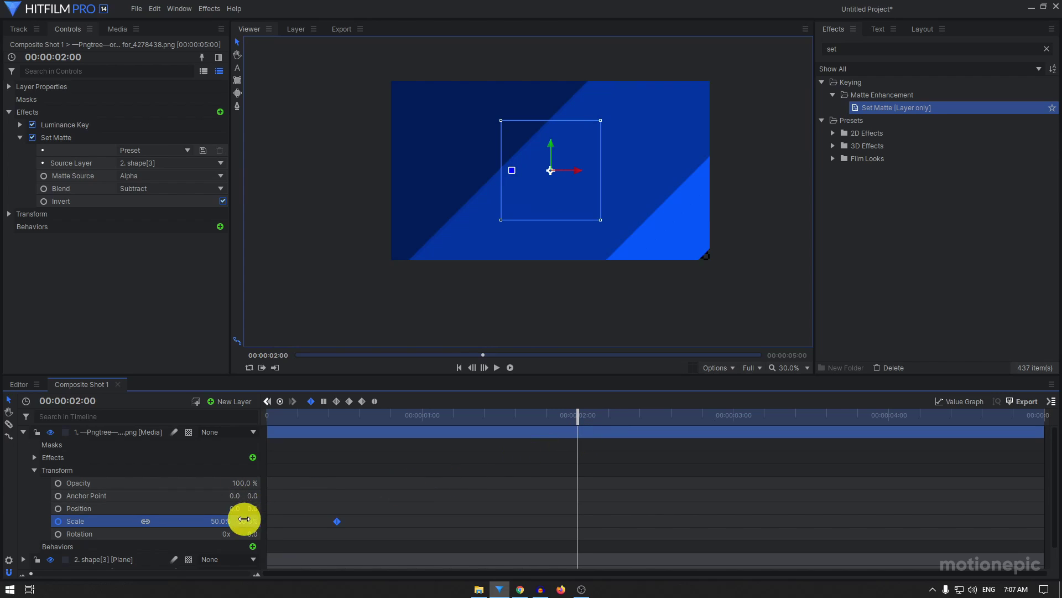
pyautogui.click(280, 402)
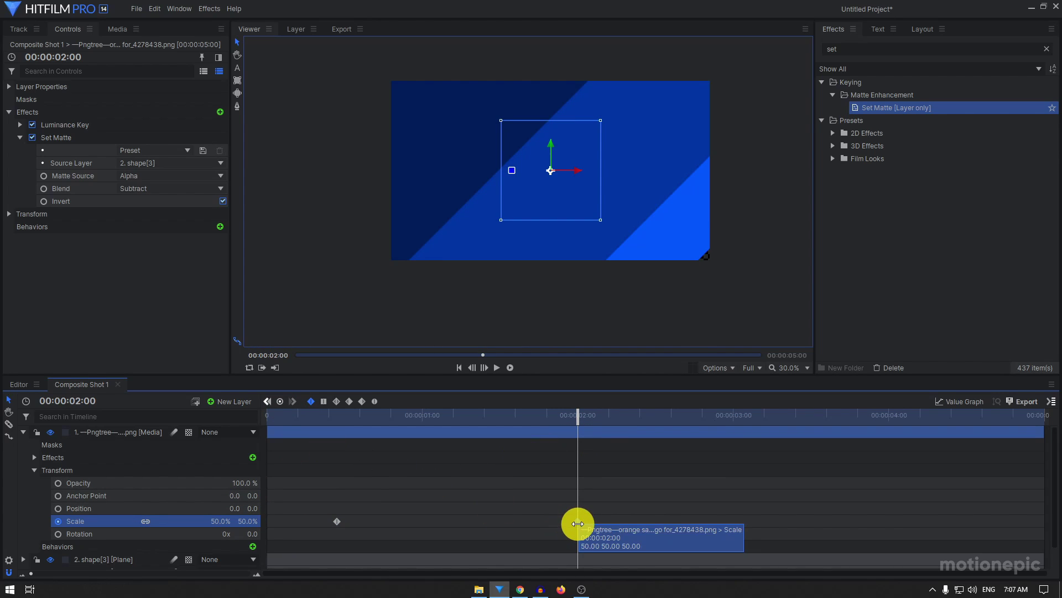
pyautogui.moveTo(220, 521); pyautogui.dragTo(219, 521)
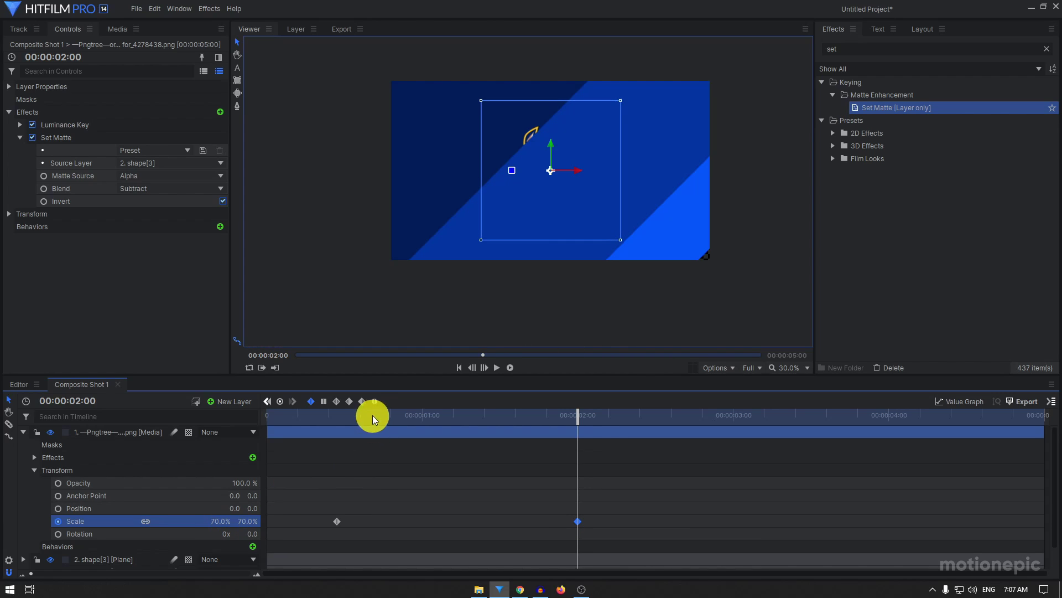
pyautogui.click(305, 415)
pyautogui.click(397, 522)
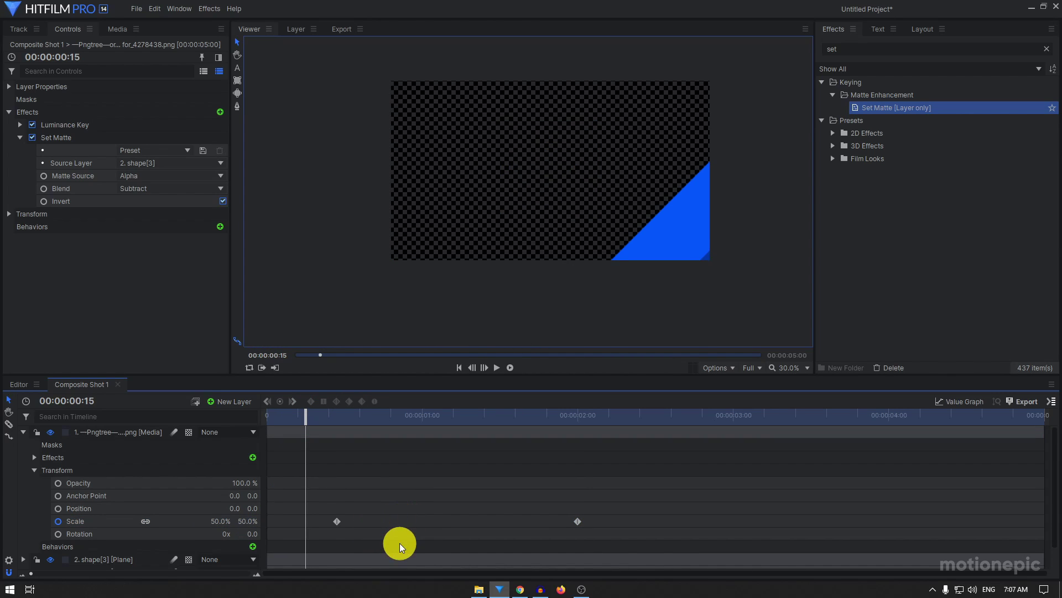
pyautogui.click(494, 369)
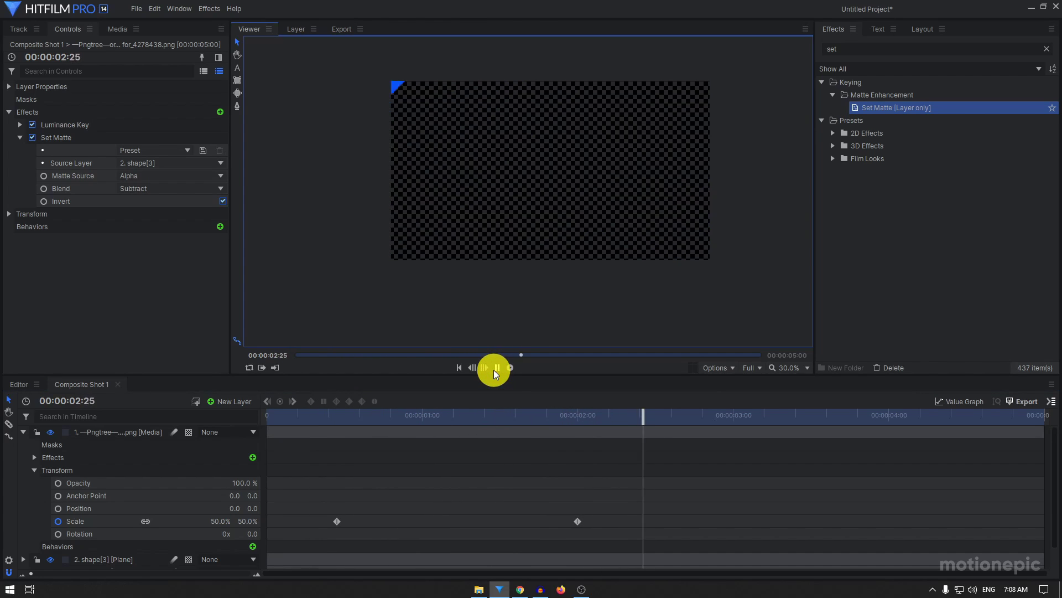
# Change the logo's 00:00:02:00 Scale keyframe to 62% and play the animation back.
pyautogui.moveTo(311, 420); pyautogui.dragTo(313, 421)
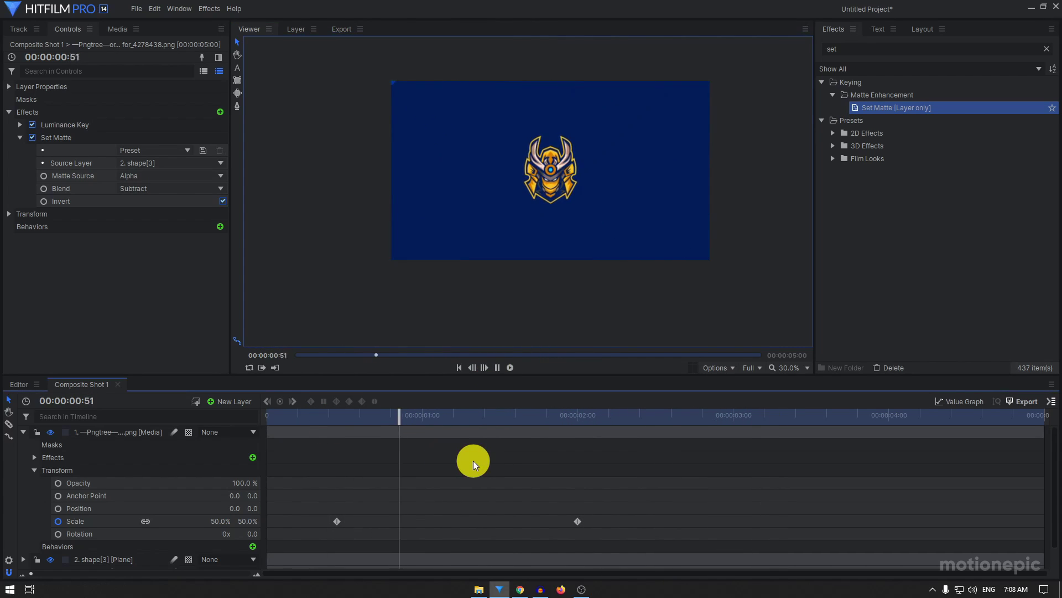
pyautogui.press('space')
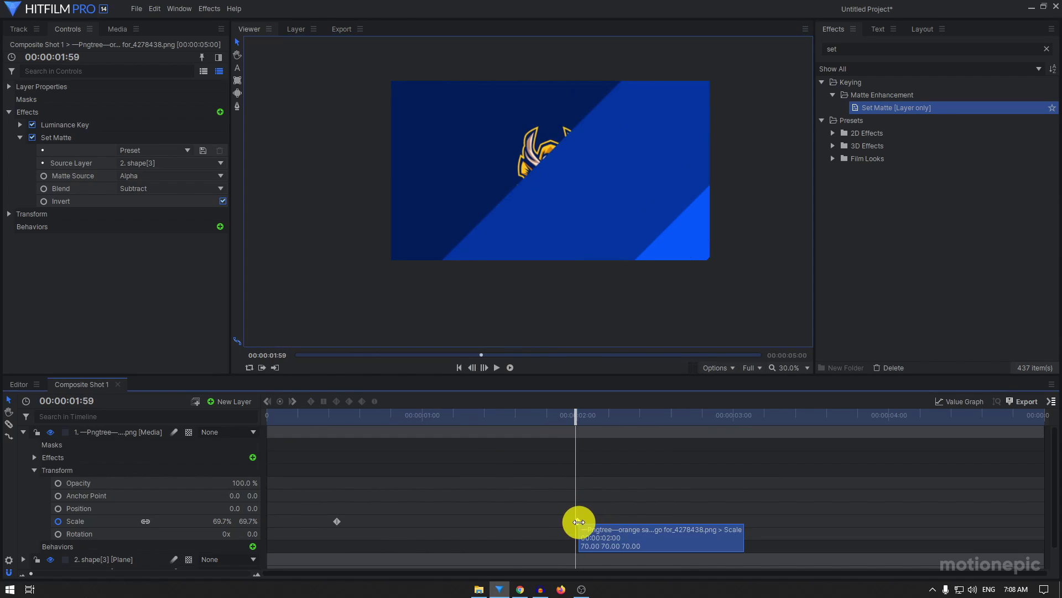
pyautogui.click(577, 522)
pyautogui.moveTo(219, 525); pyautogui.dragTo(222, 525)
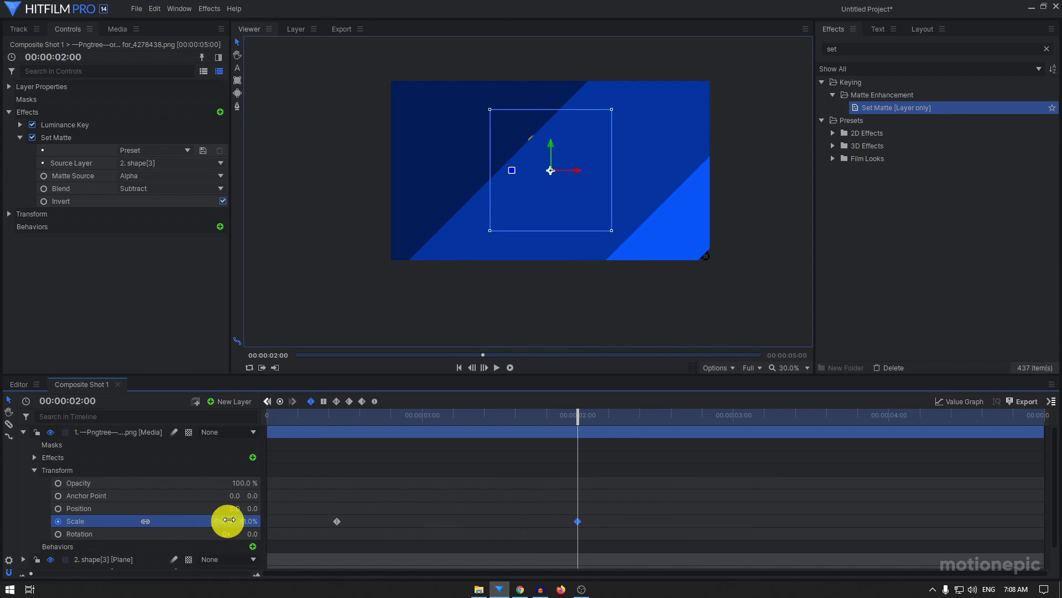
pyautogui.click(269, 415)
pyautogui.click(432, 534)
pyautogui.press('space')
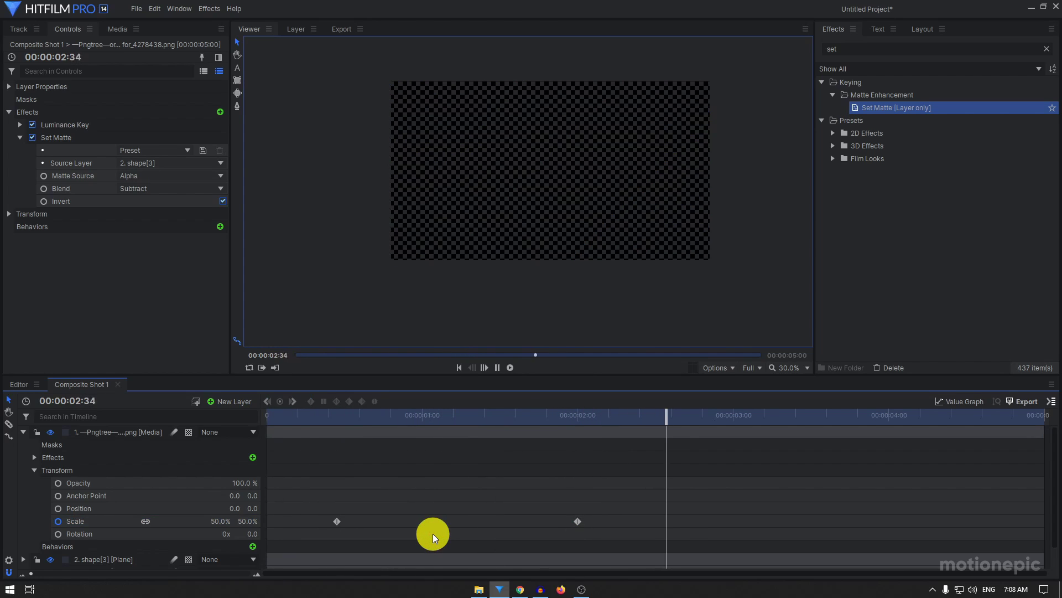
pyautogui.press('space')
pyautogui.click(23, 432)
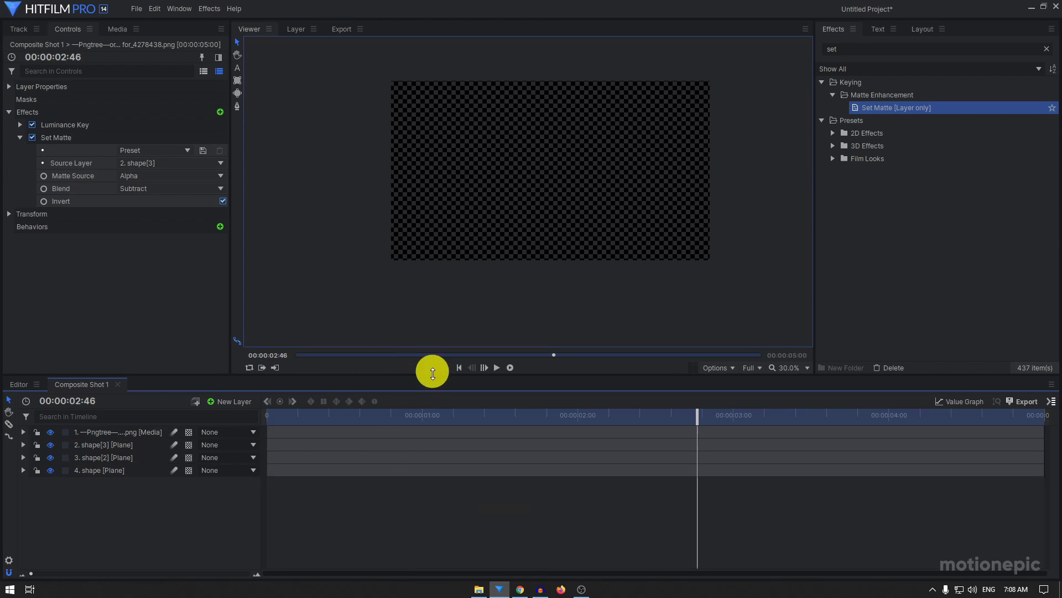
pyautogui.moveTo(280, 418); pyautogui.dragTo(258, 410)
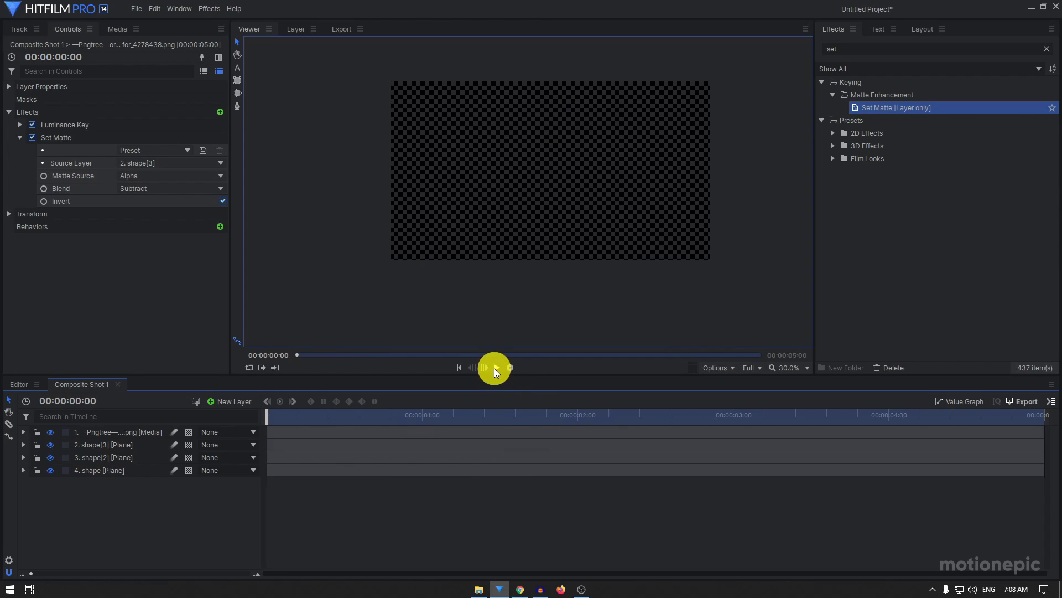